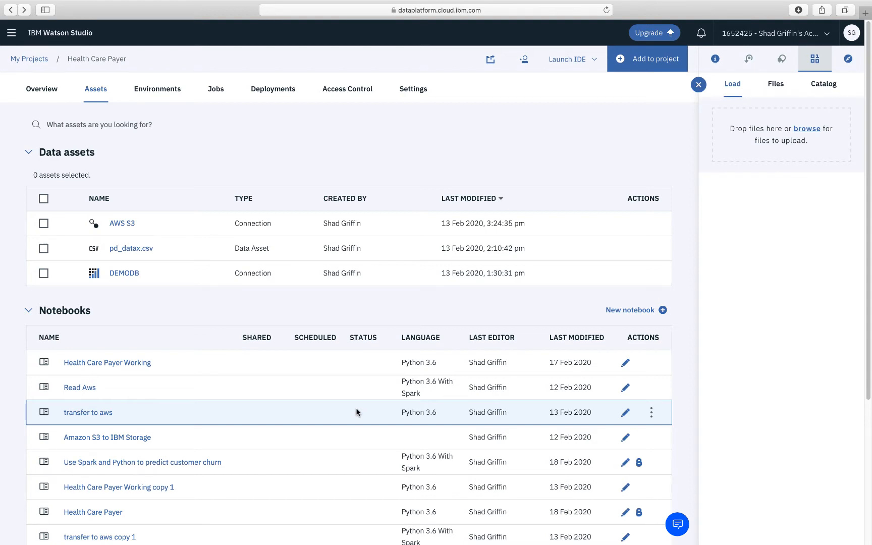
Look through the data source types offered for a new project connection, without creating one
click(622, 61)
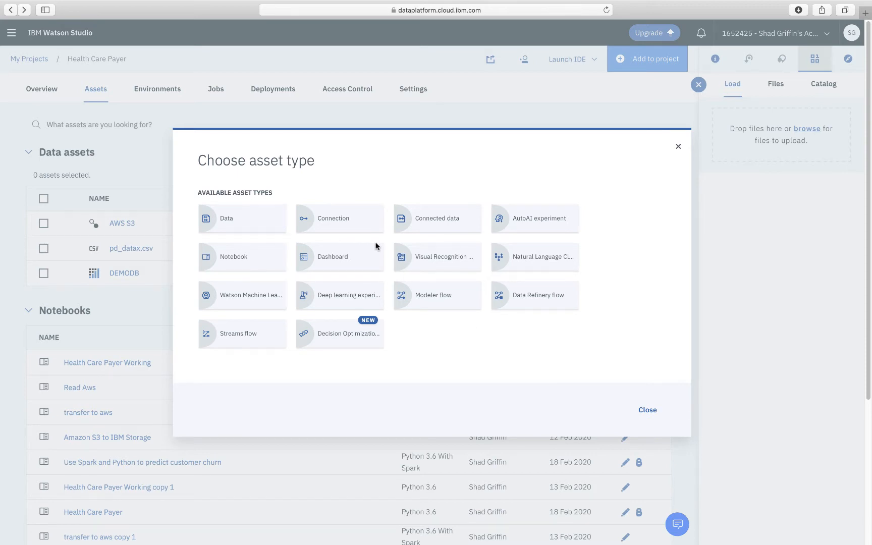
click(341, 224)
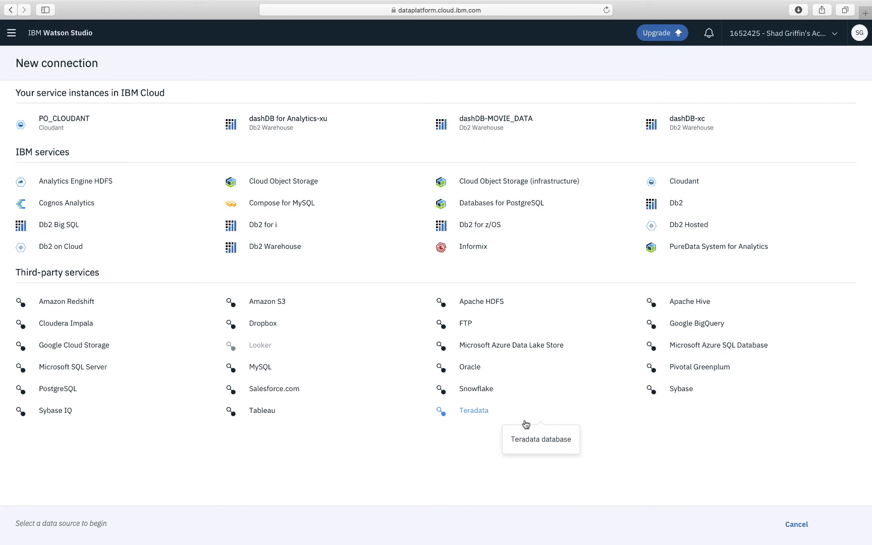
click(794, 525)
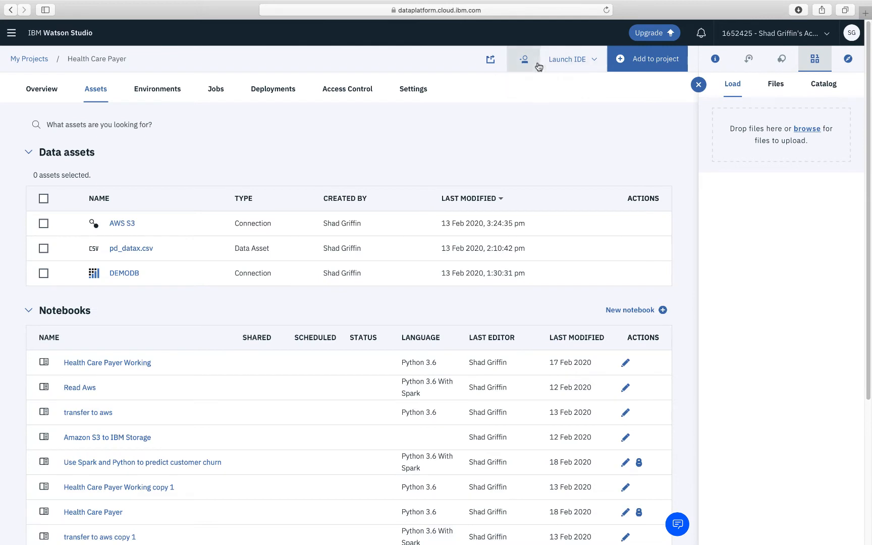
Check the access levels available when adding collaborators to the Health Care Payer project, without inviting anyone
click(534, 64)
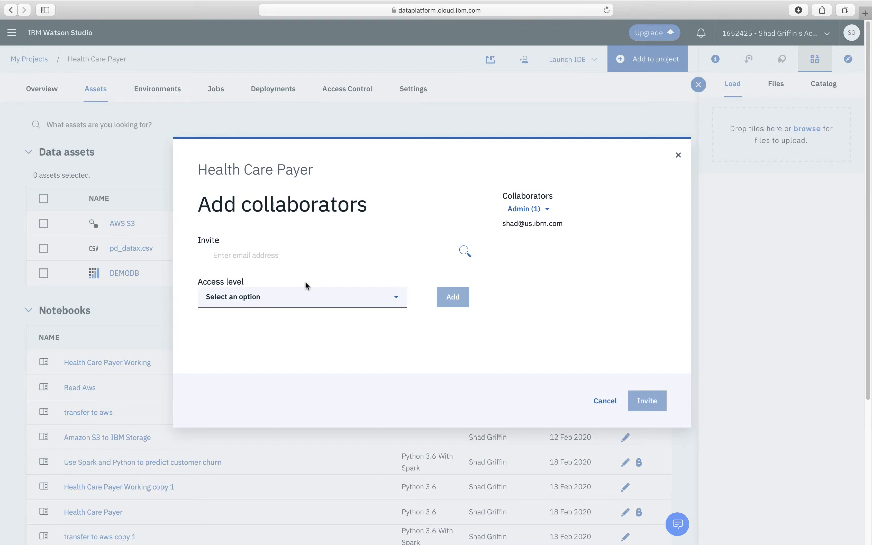
click(396, 298)
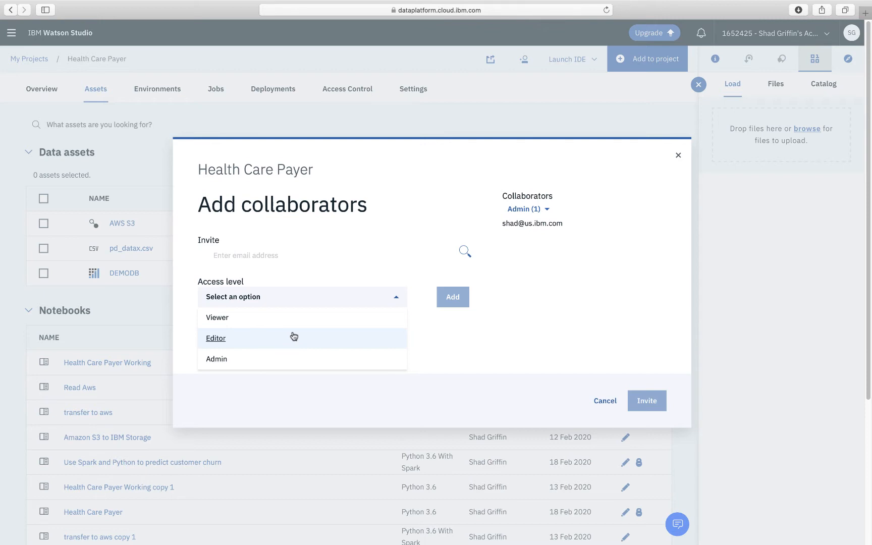
click(339, 465)
Open the Health Care Payer modeler flow and add an Auto Numeric modeling node beside the unconnected Auto Numeric node
scroll(376, 381, down, 5)
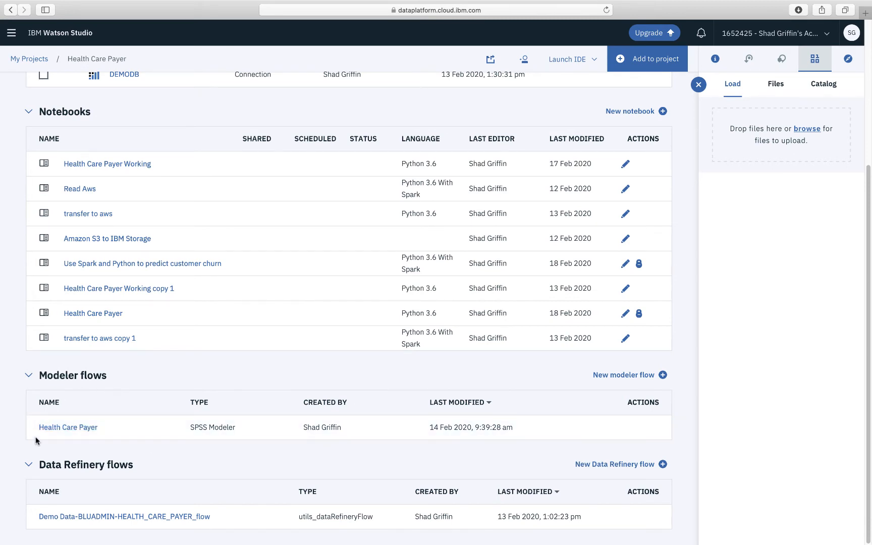
click(69, 429)
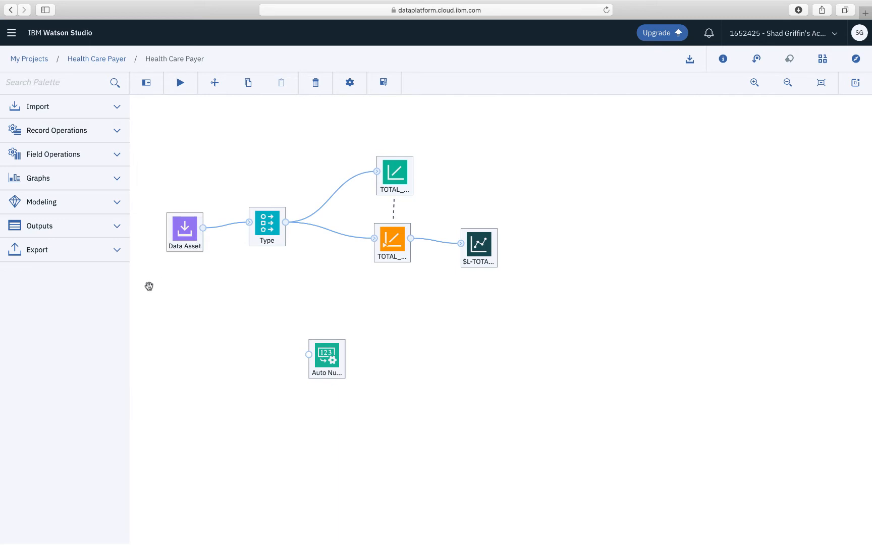
click(118, 203)
drag(31, 255, 434, 372)
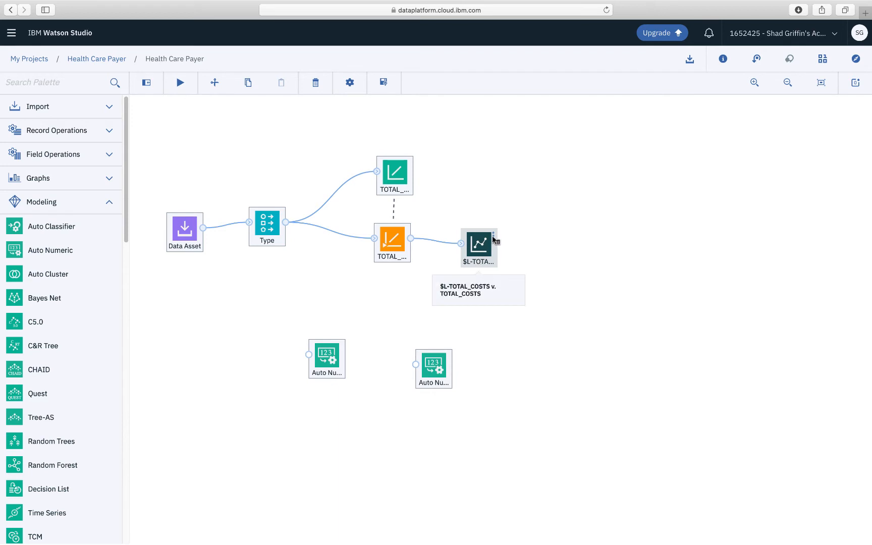
Run the $L-TOTAL_COSTS v. TOTAL_COSTS plot node, view its output chart, and return to the flow
click(494, 237)
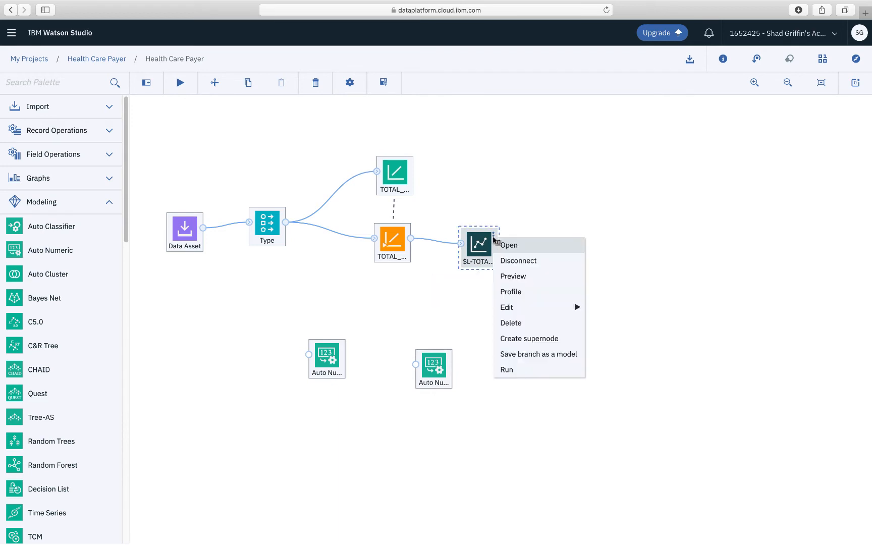
click(530, 370)
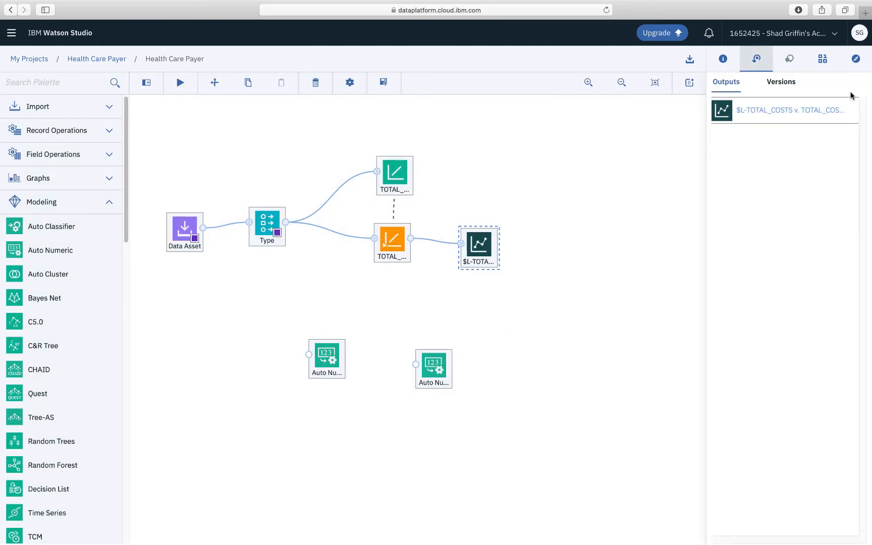
click(762, 112)
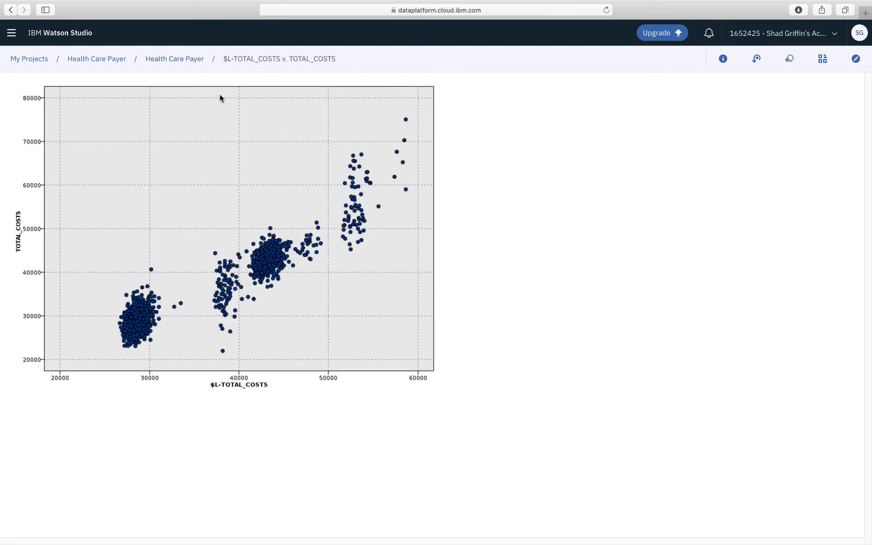
click(165, 59)
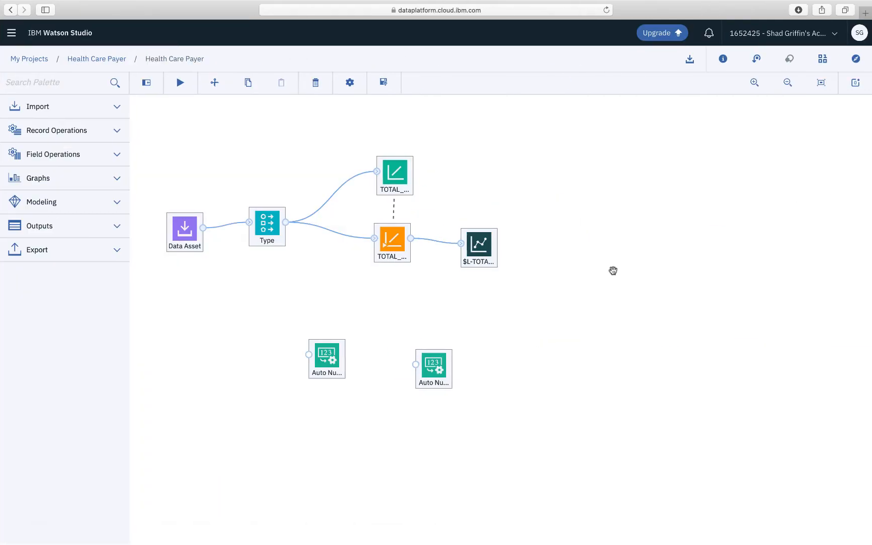
Open the project's Health Care Payer notebook for editing and clear the output of all its cells
click(90, 59)
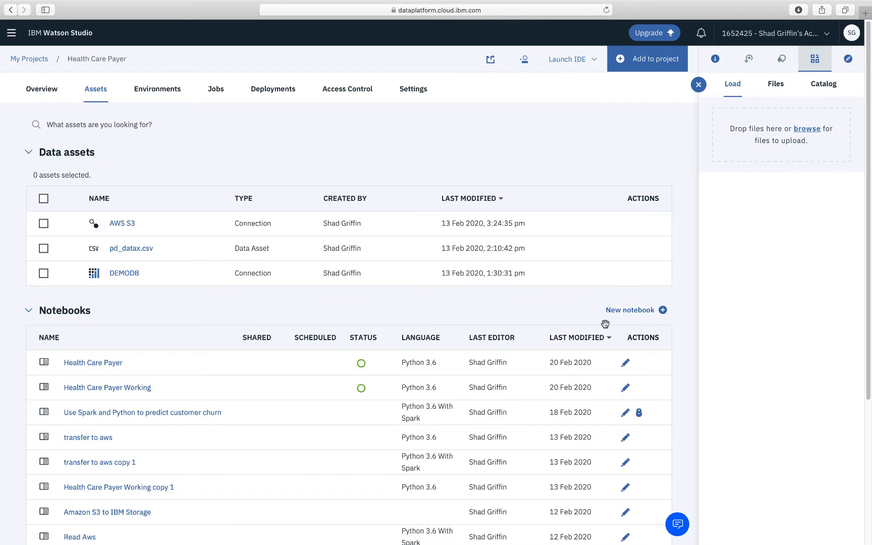
click(625, 363)
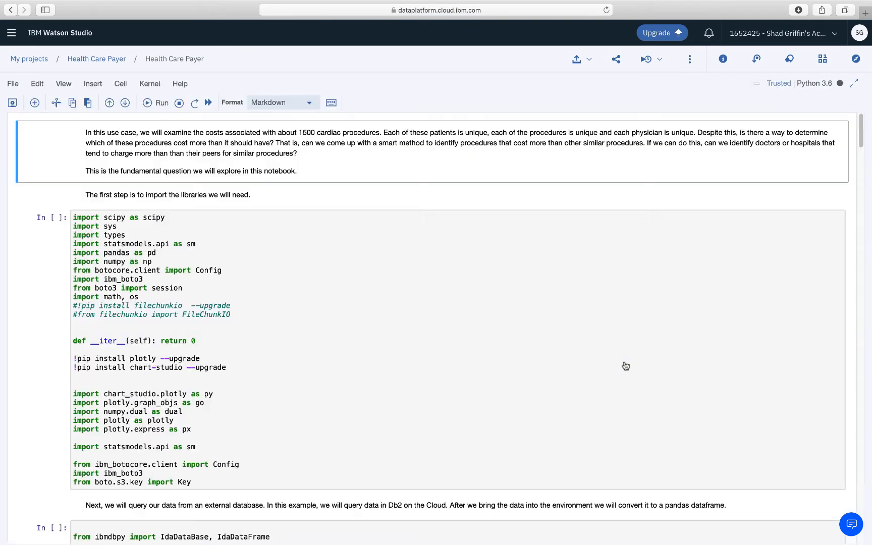
click(119, 87)
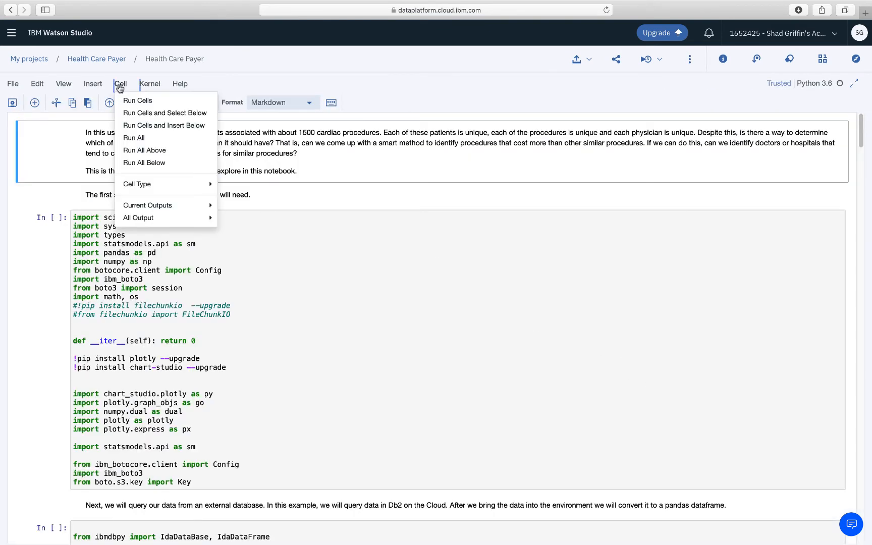
mouse_move(212, 220)
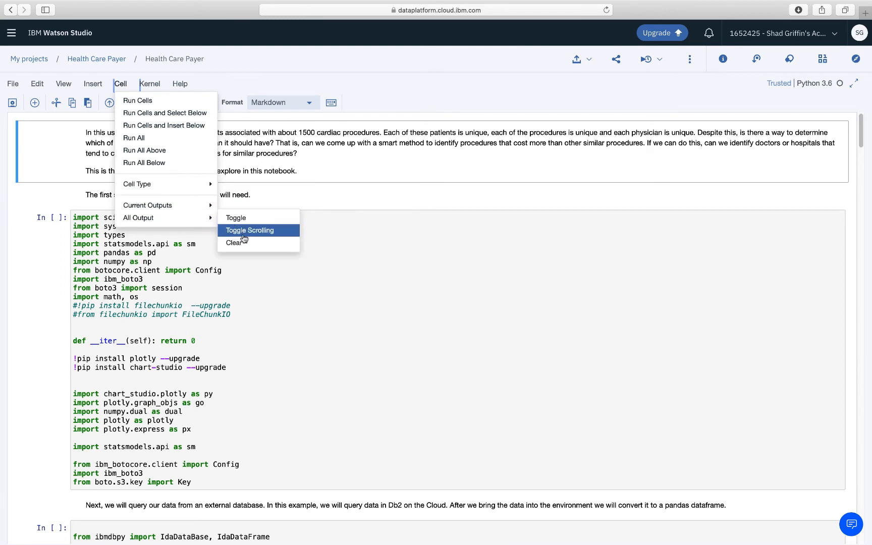
click(247, 242)
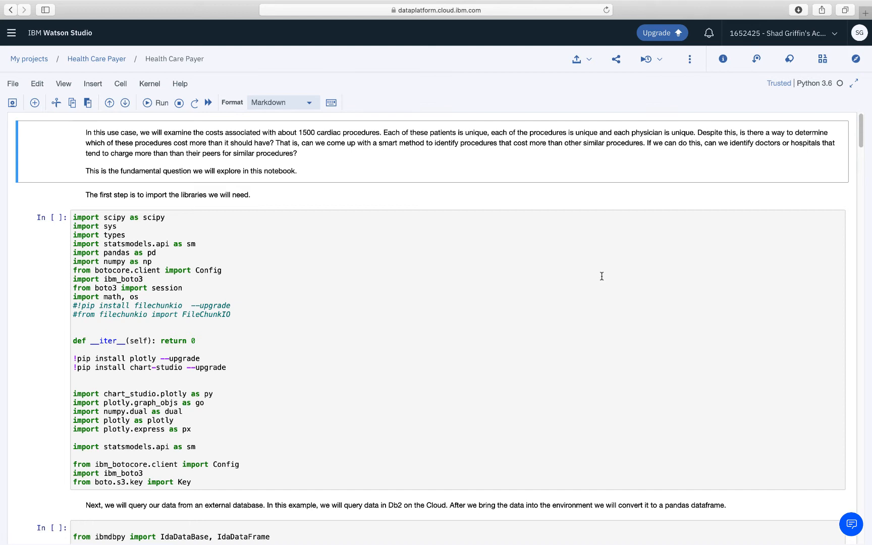
Examine the notebook's publishing, sharing and job creation options and its saved versions
click(590, 62)
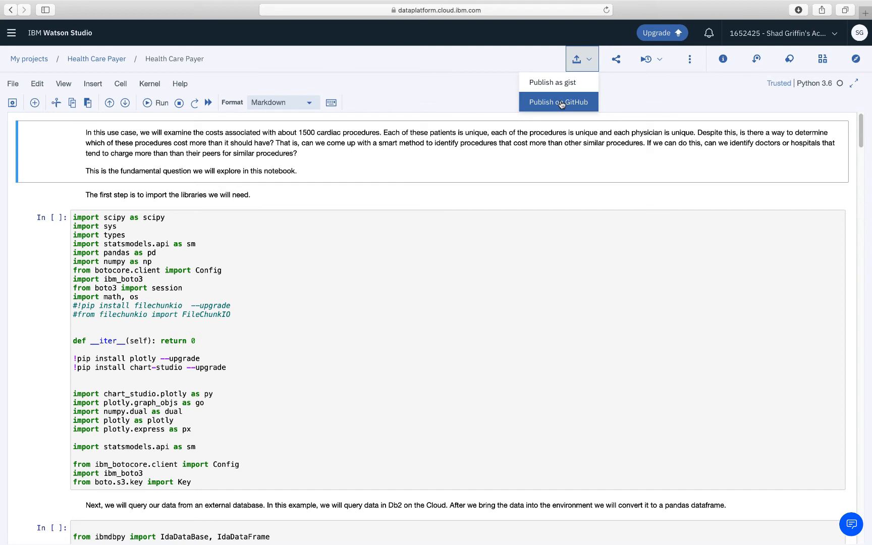
click(616, 62)
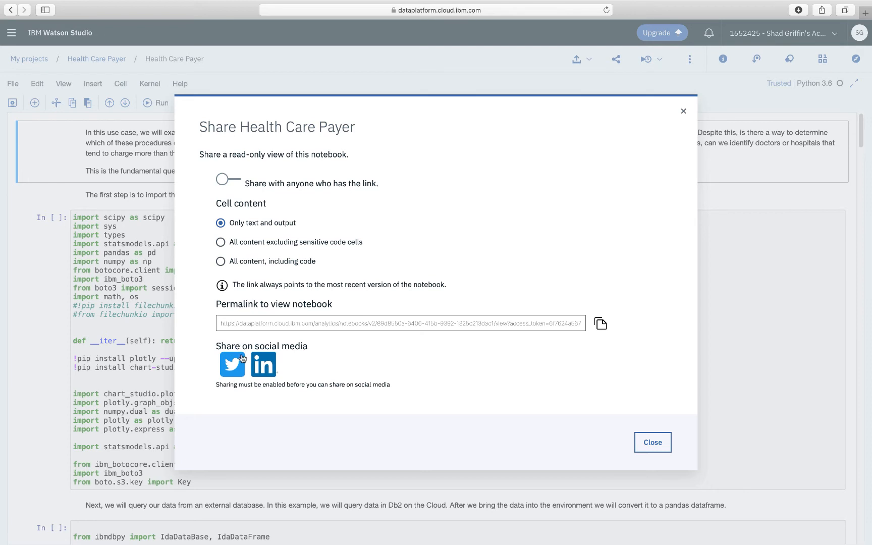
click(654, 442)
click(656, 65)
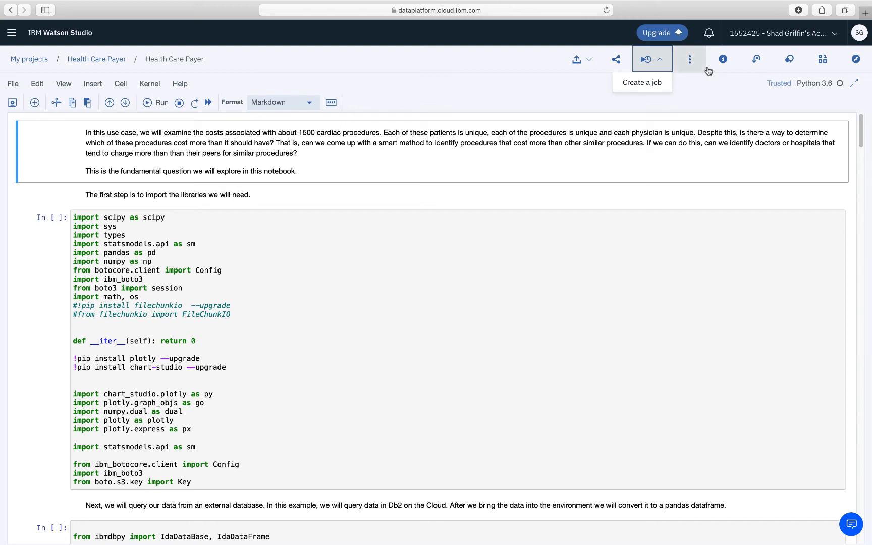
click(756, 59)
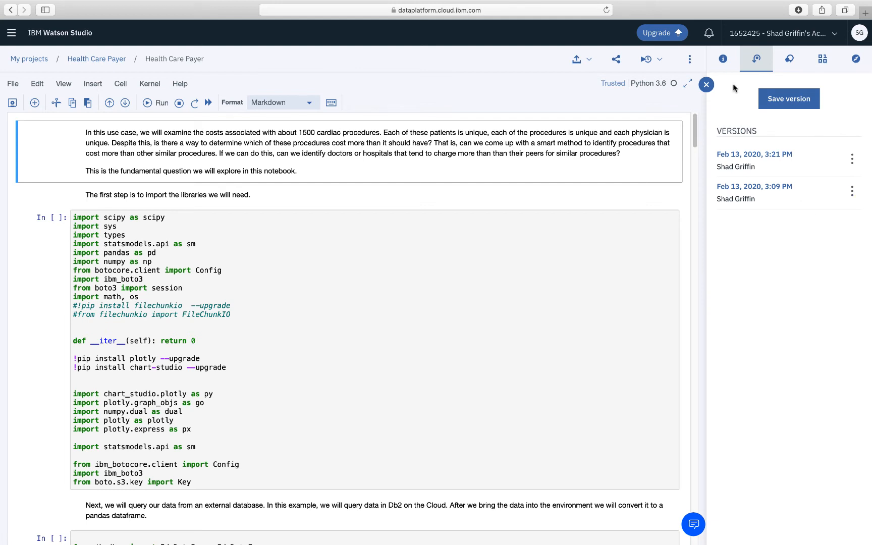
click(706, 84)
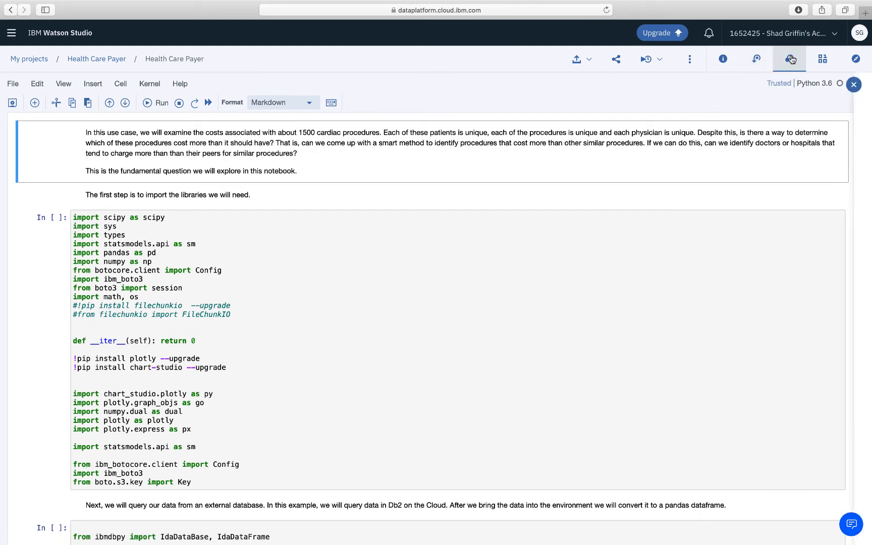
Draft a notebook comment asking a colleague to check the chart, and close the comments without posting it
click(790, 58)
click(772, 98)
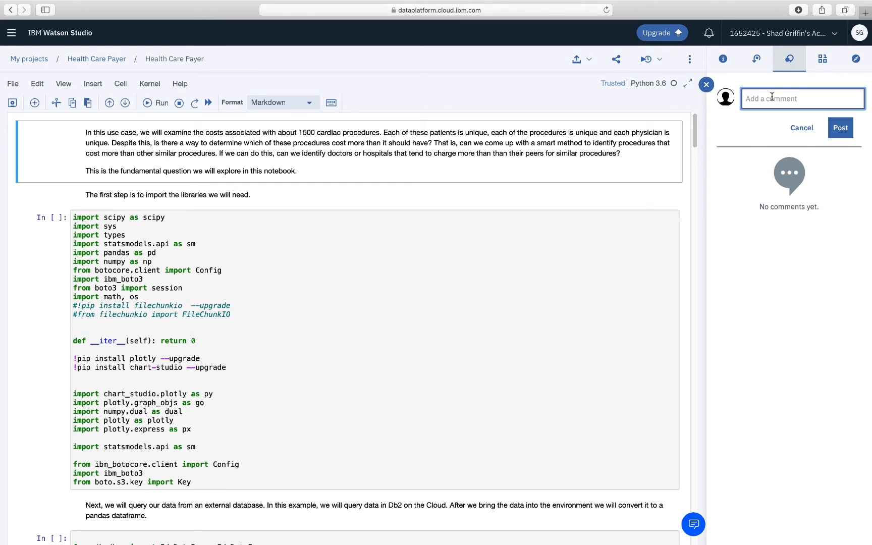
text(c)
key(BackSpace)
text(ch)
key(BackSpace)
key(BackSpace)
text(hey check me)
key(BackSpace)
text(y chart bob)
click(706, 85)
Inspect the data files and the connections that can be inserted into the notebook's code
click(823, 59)
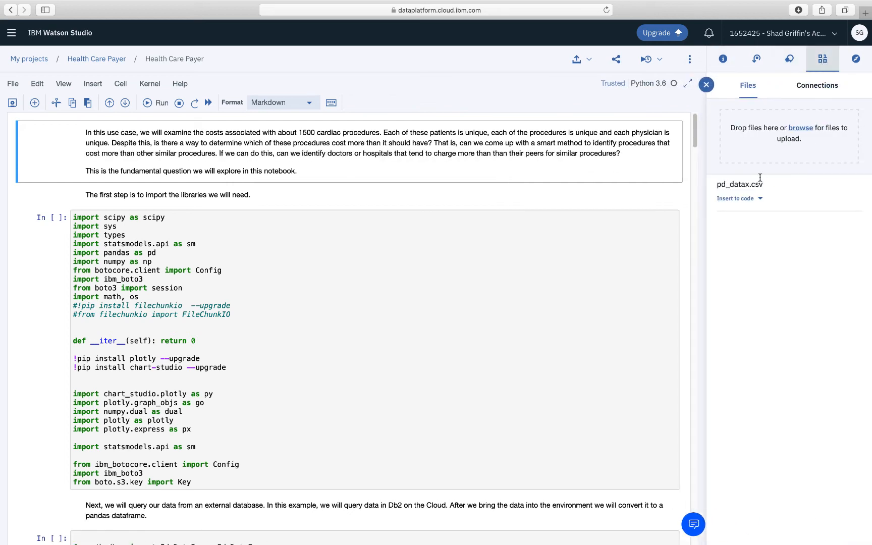
click(818, 86)
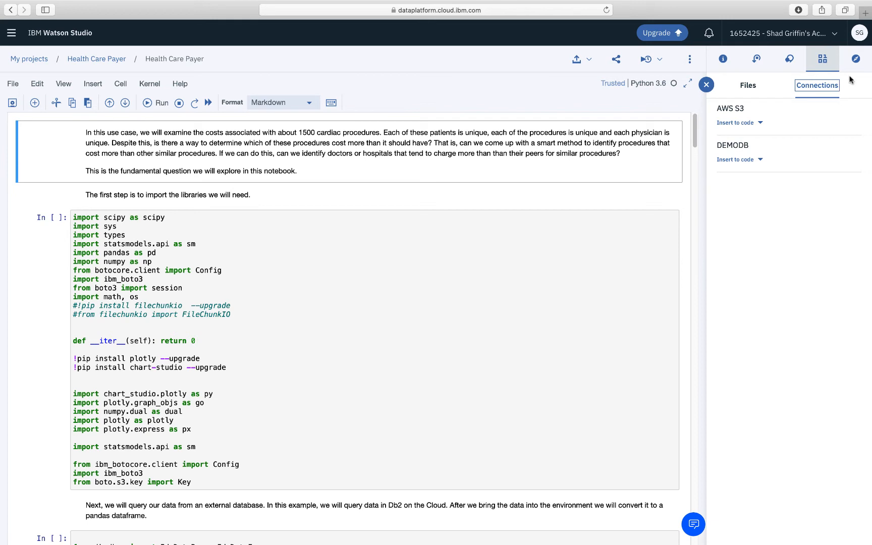
Search the help and community resources for "deep learning", browse the results, and close the search
click(856, 58)
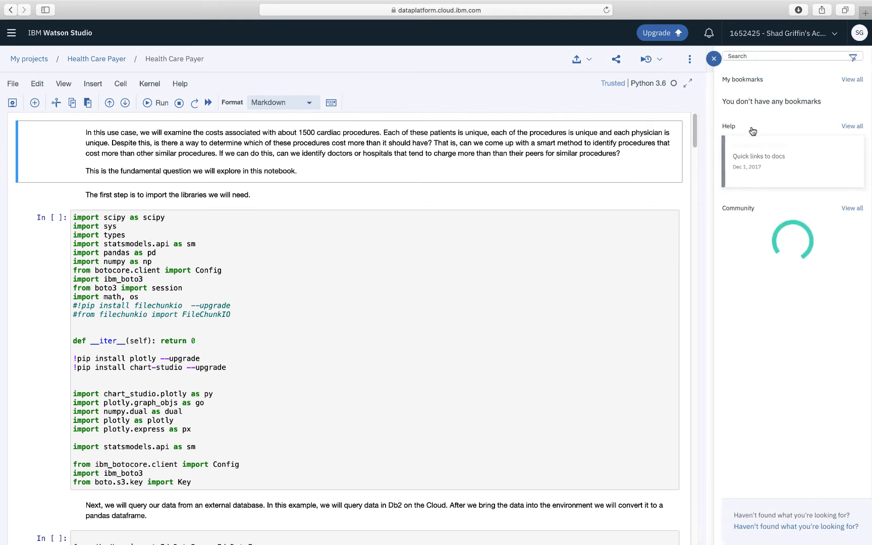
click(763, 58)
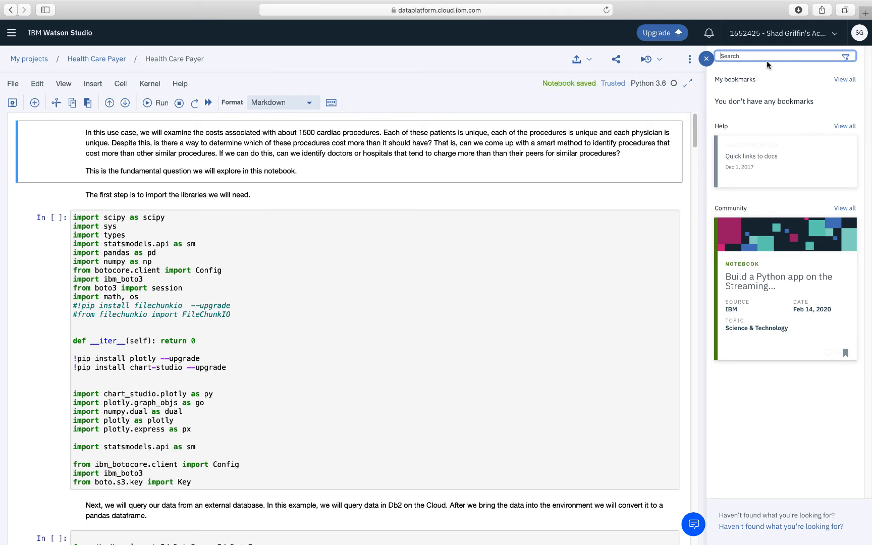
text(deep )
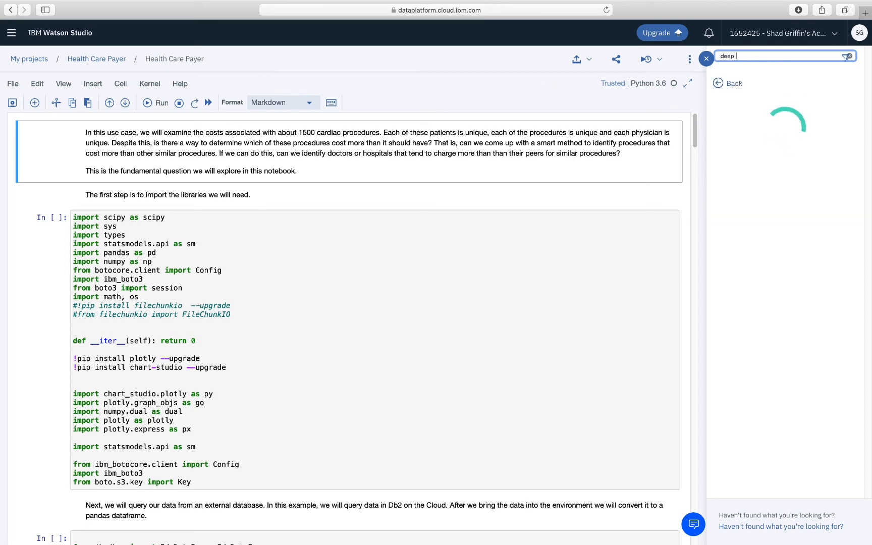
text(learning)
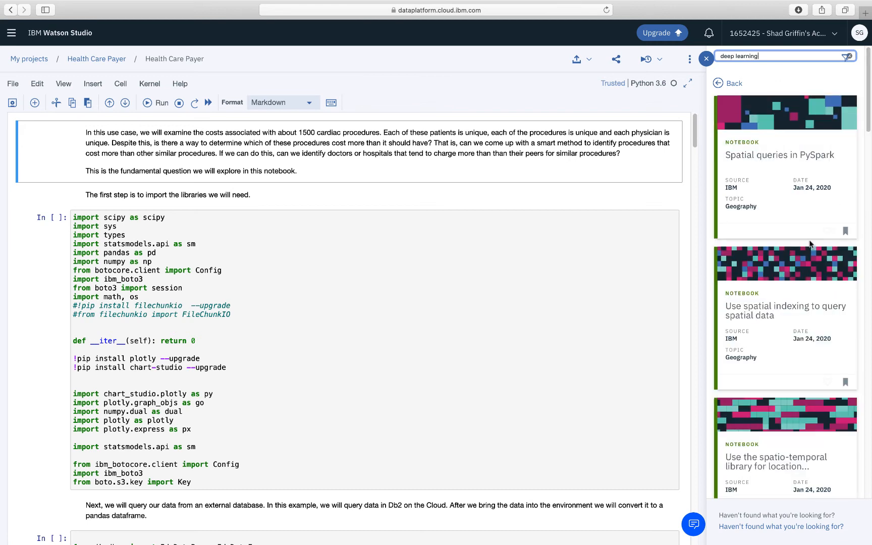
scroll(809, 242, down, 1)
scroll(793, 242, down, 10)
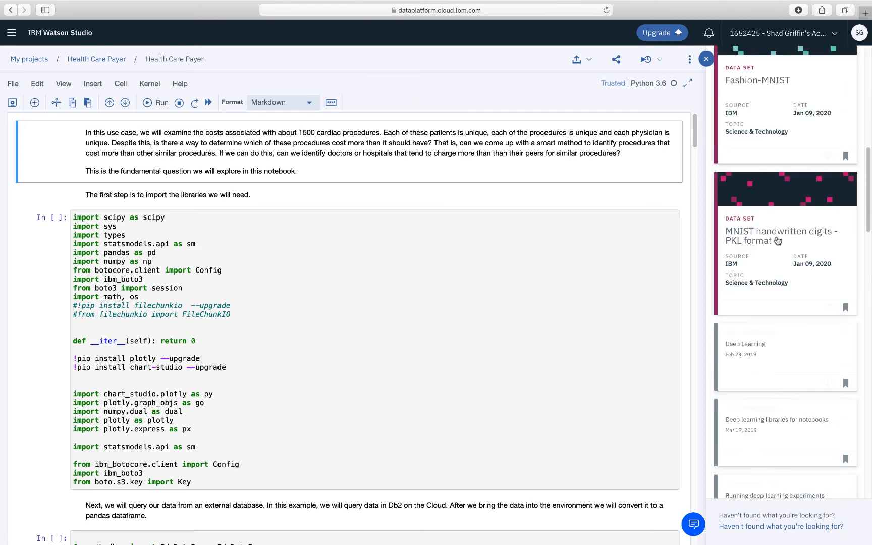
scroll(777, 241, up, 3)
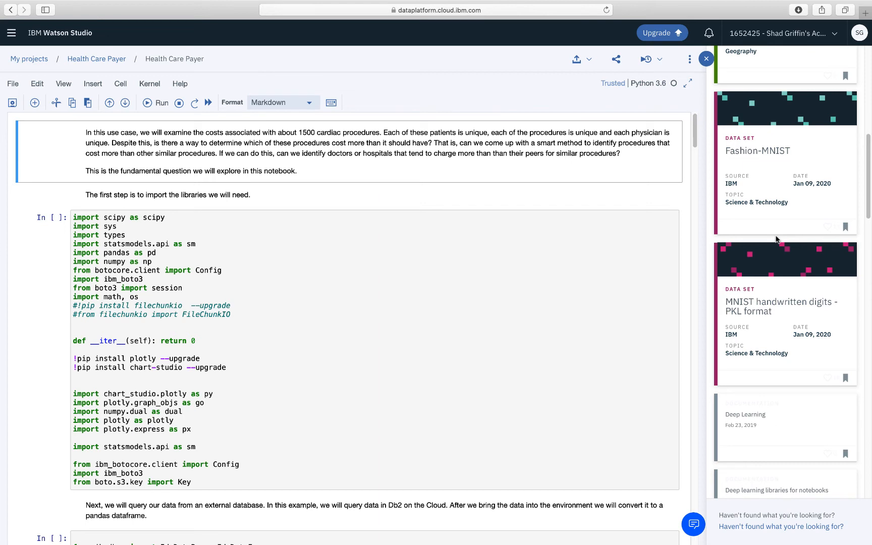
click(707, 59)
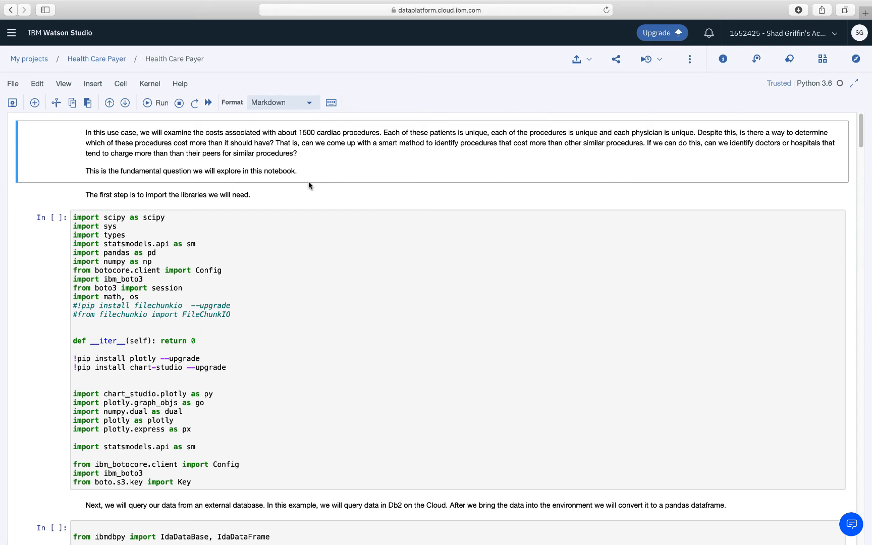
Run the notebook's first code cell to import the required libraries
click(277, 320)
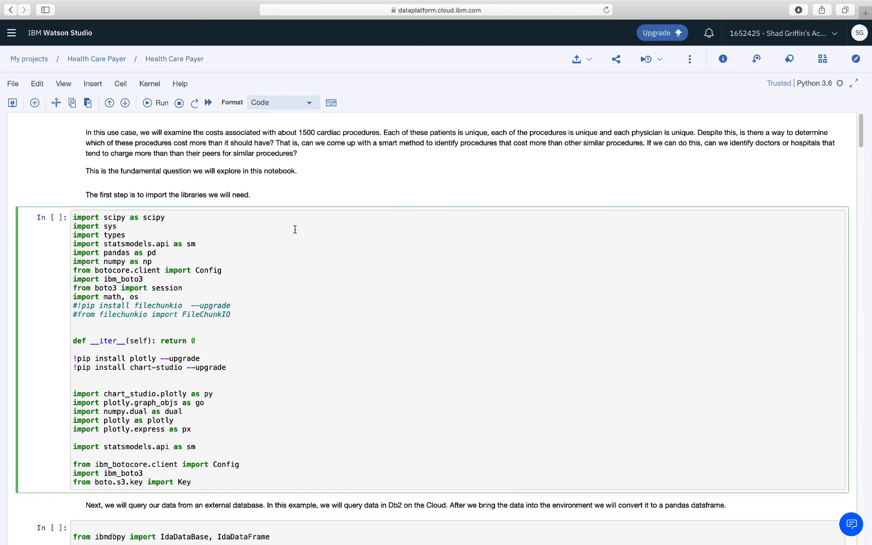
click(147, 103)
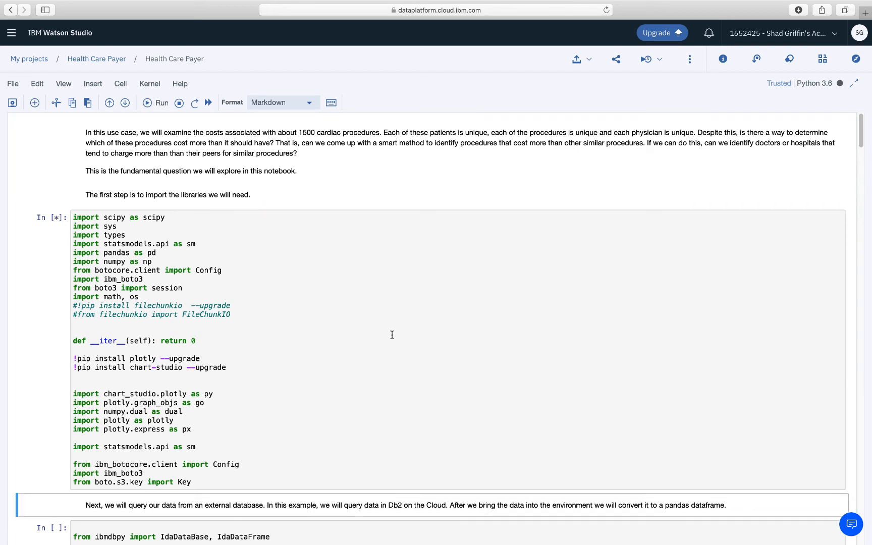
scroll(392, 335, down, 1)
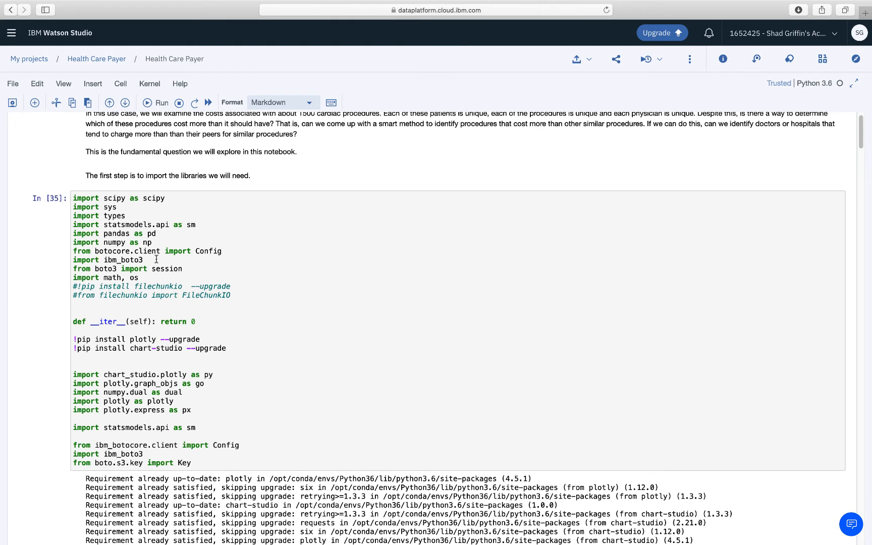
Run the cell that queries BLUADMIN.HEALTH_CARE_PAYER from Db2 on Cloud into a pandas dataframe
scroll(277, 407, down, 10)
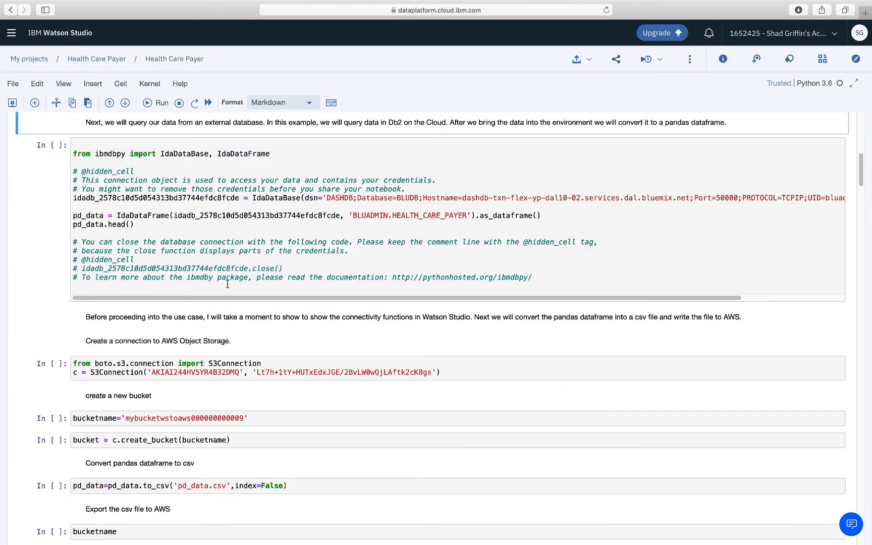
click(222, 277)
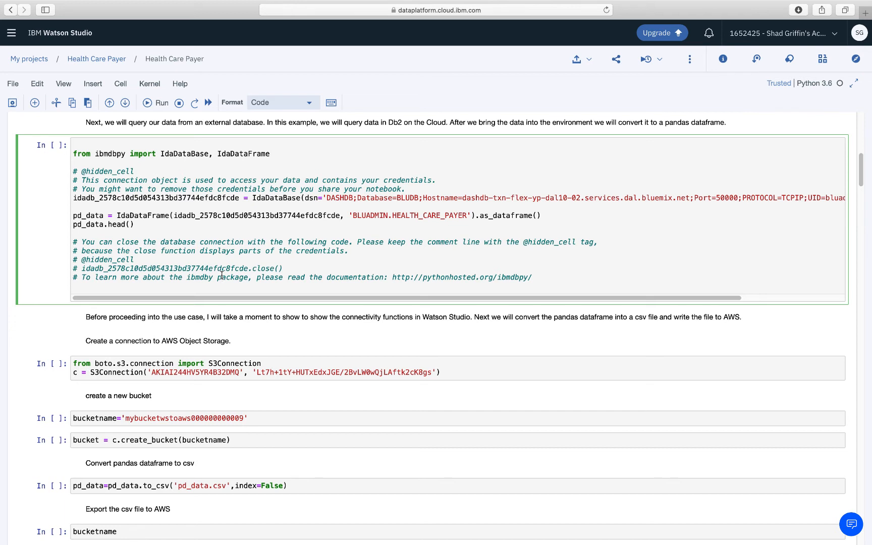
click(147, 104)
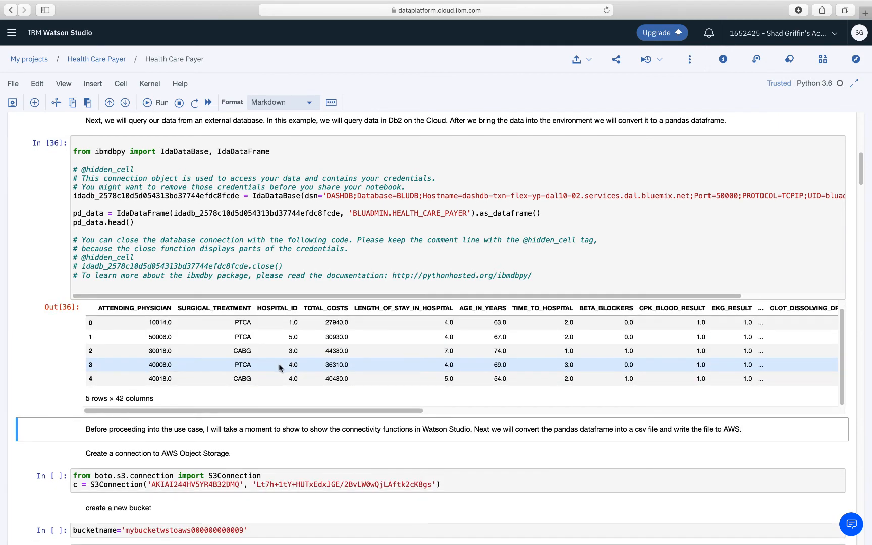
scroll(261, 344, down, 2)
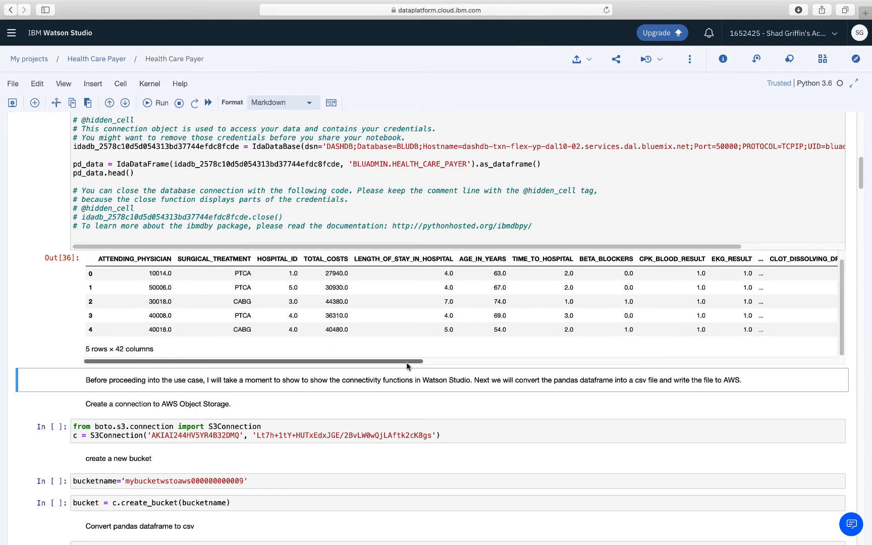
scroll(353, 354, down, 2)
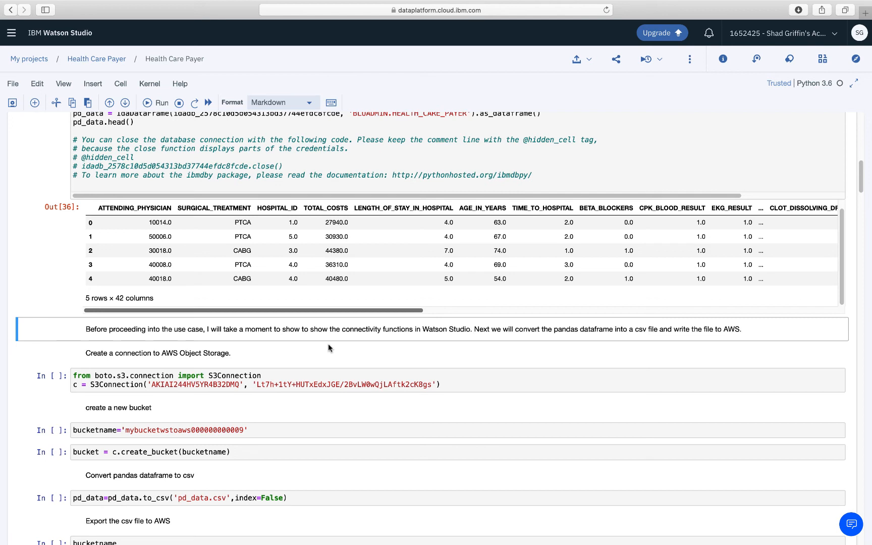
click(283, 374)
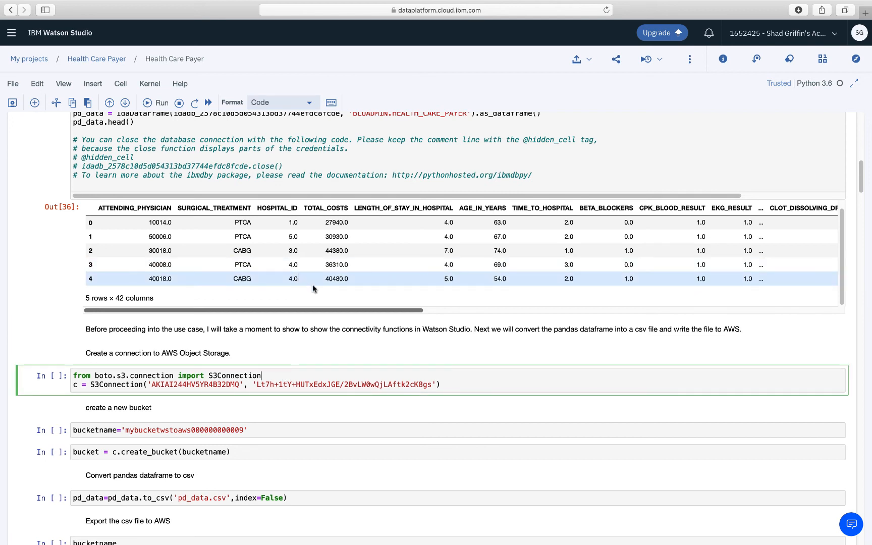
click(147, 103)
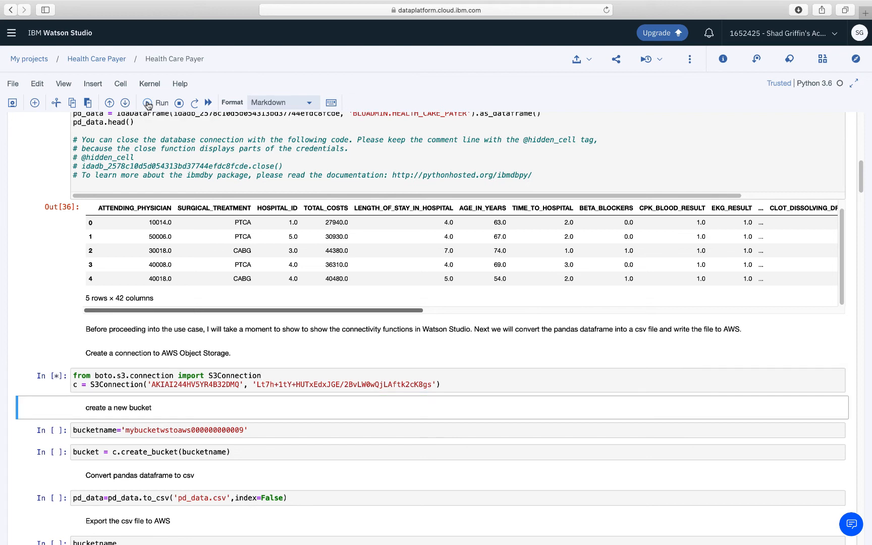
click(147, 103)
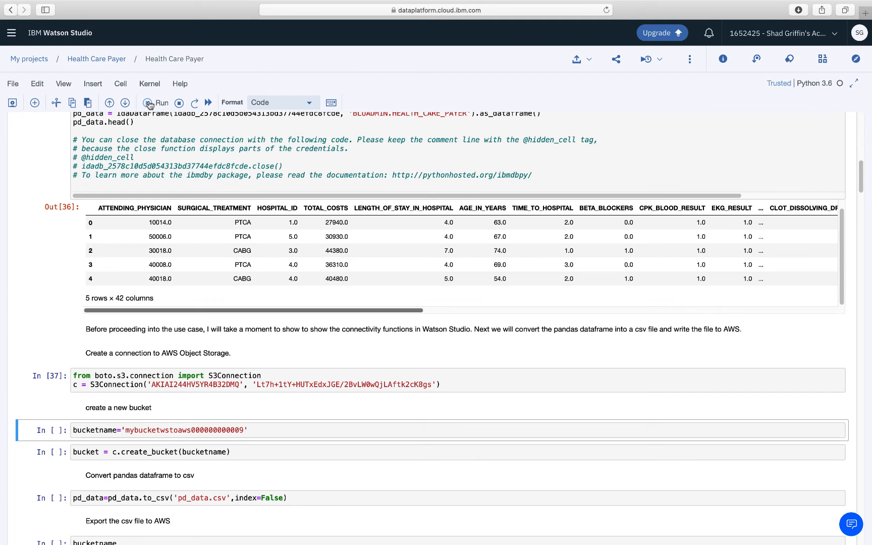
click(148, 103)
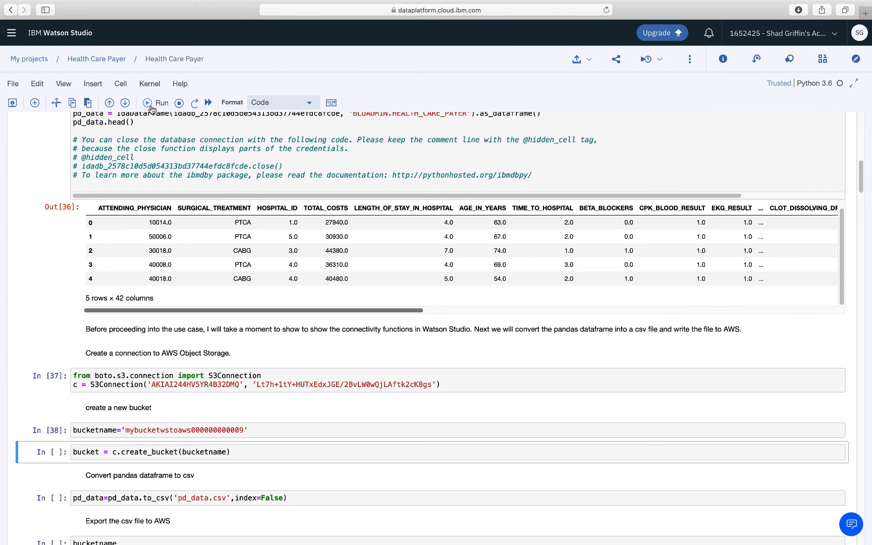
click(147, 103)
Run the cell that converts the pandas dataframe to pd_data.csv without an index
scroll(183, 231, down, 2)
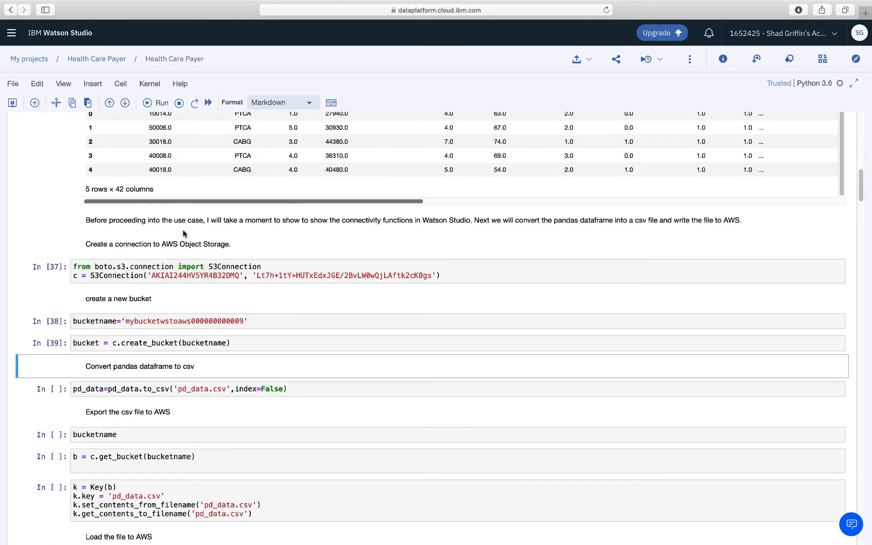
scroll(183, 233, down, 1)
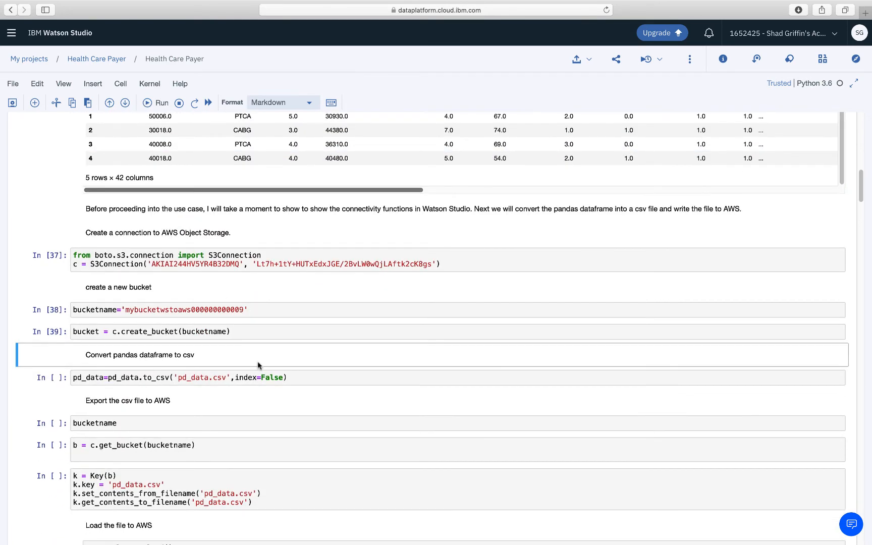
click(301, 376)
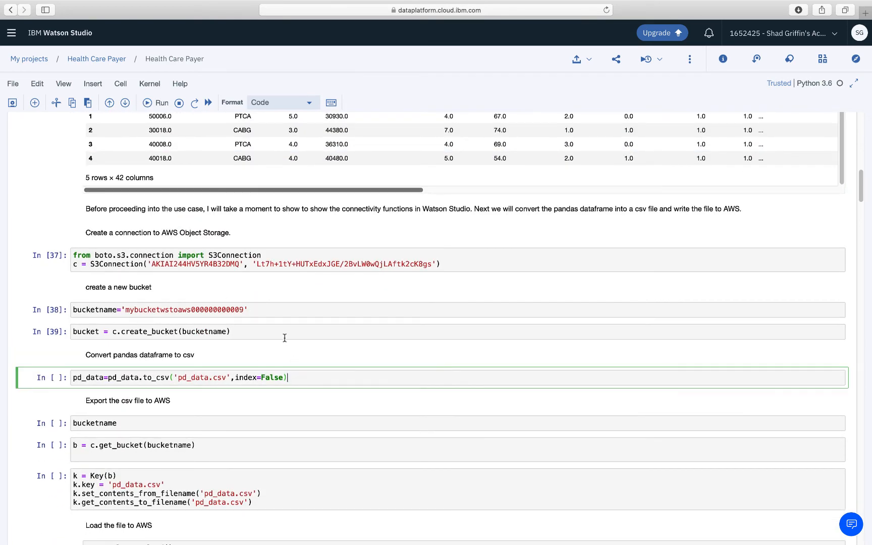
click(152, 104)
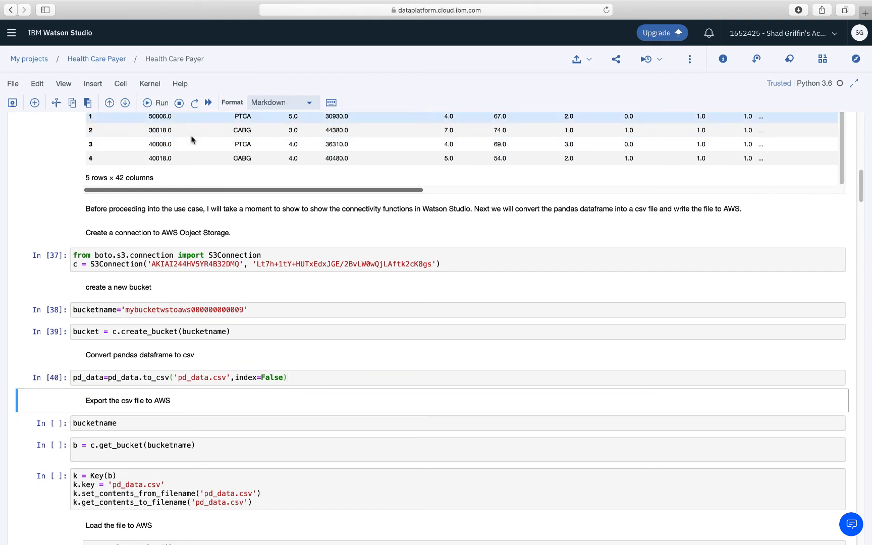
Run the cells that output the bucket name, get the bucket and export pd_data.csv to AWS
scroll(281, 329, down, 5)
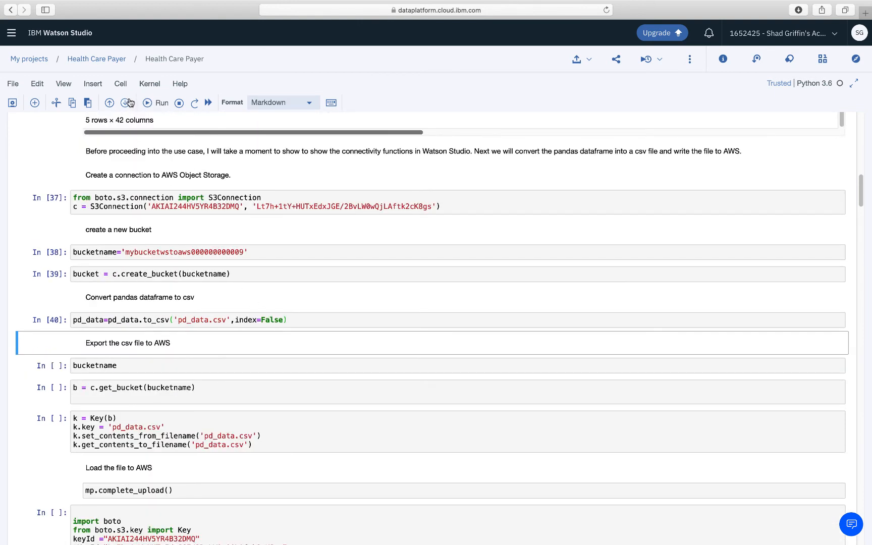
click(149, 103)
click(149, 103)
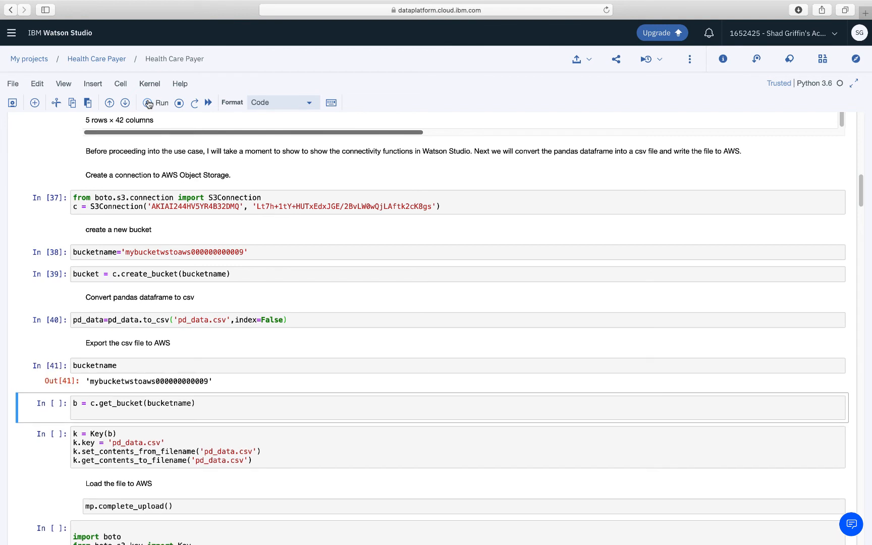
click(149, 104)
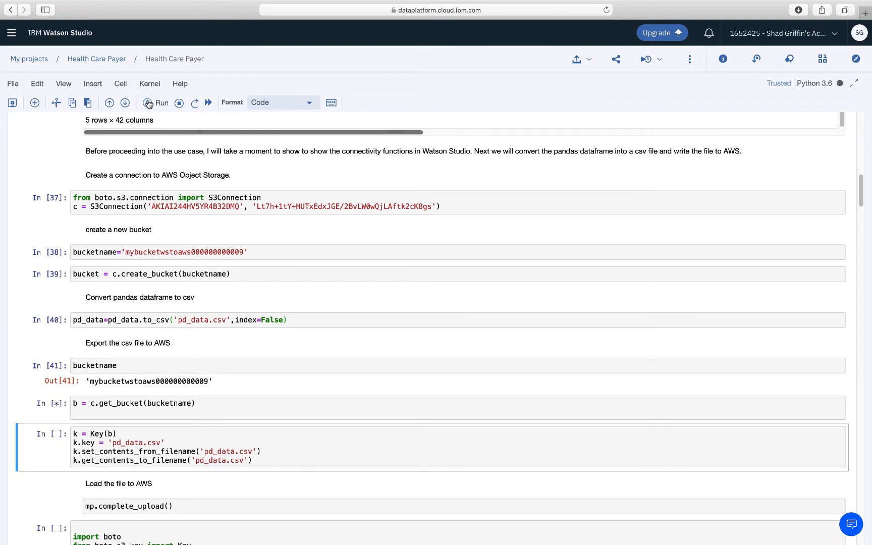
click(149, 104)
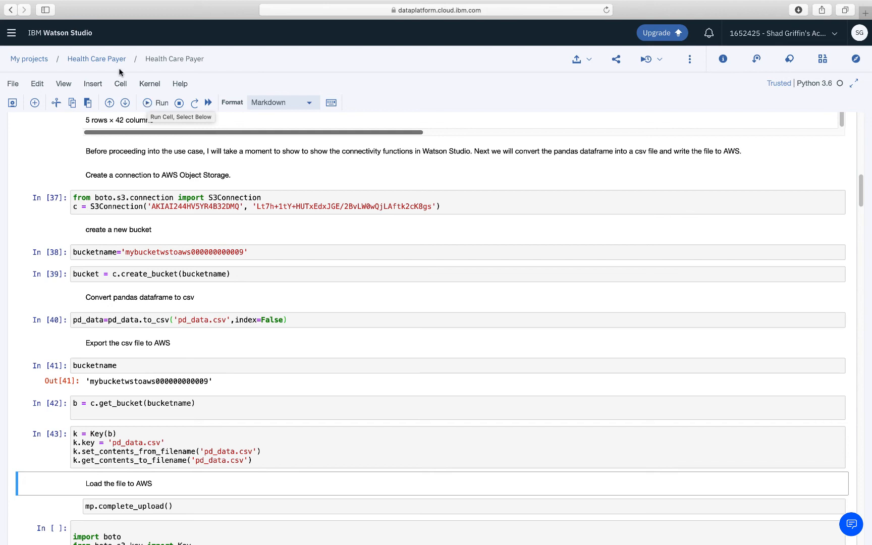
Run the boto cell that retrieves pd_data.csv from the AWS bucket into the file pd_datax.csv
click(148, 106)
click(149, 106)
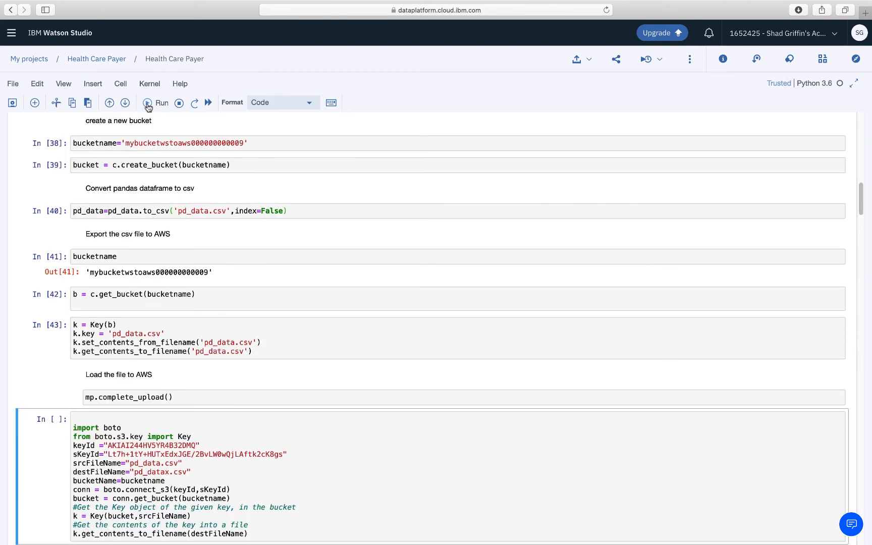
click(148, 106)
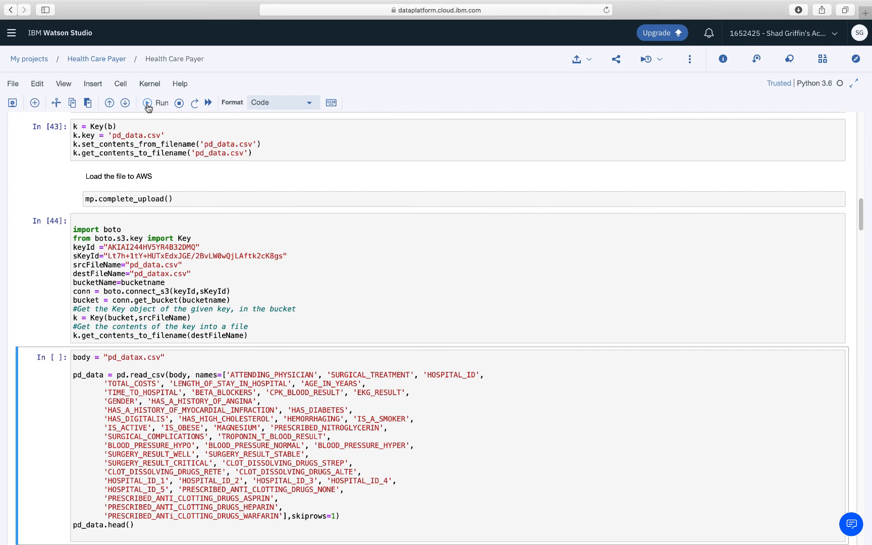
Run the cells that read pd_datax.csv into a dataframe with named columns and output its shape
click(155, 103)
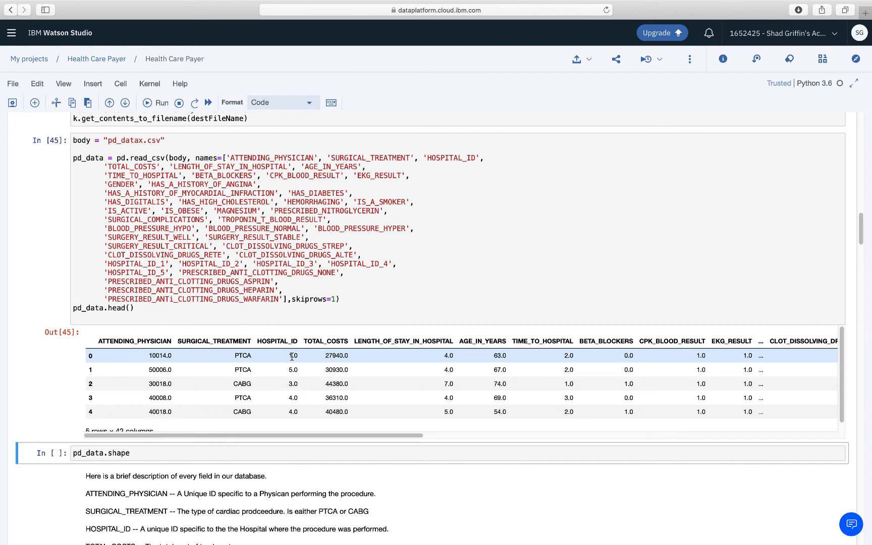
click(148, 104)
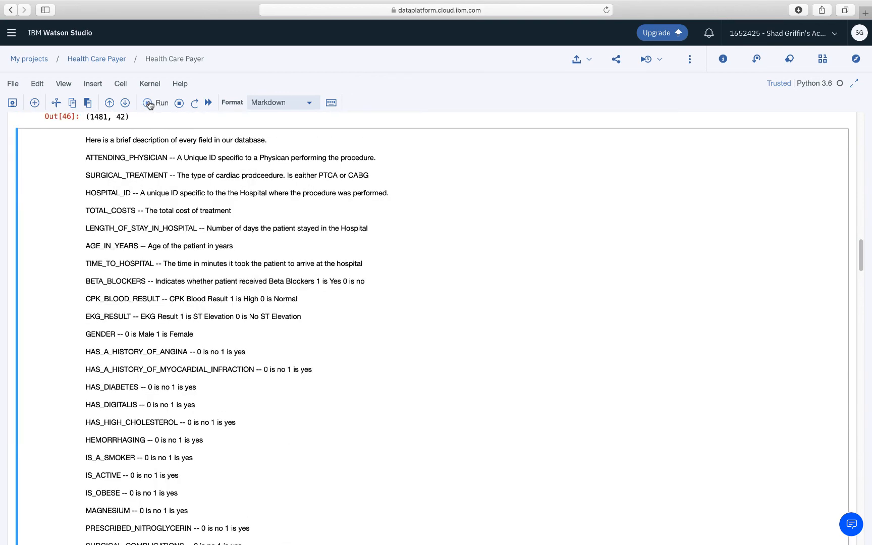
scroll(220, 234, up, 5)
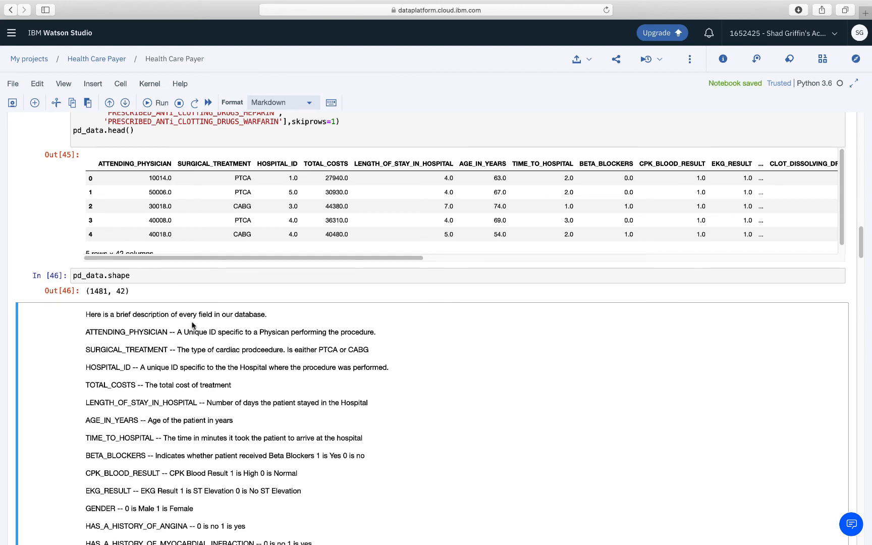
scroll(192, 326, down, 1)
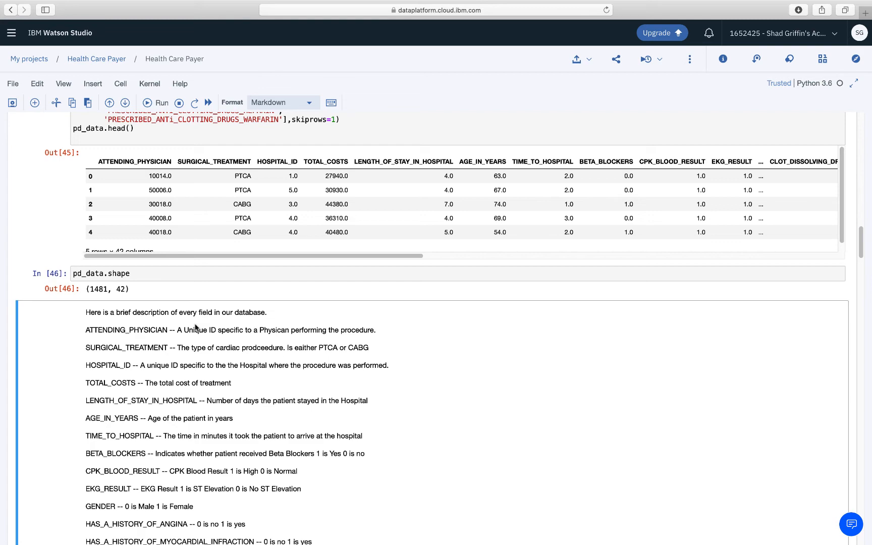
Run the 50-bin histogram cell for TOTAL_COSTS below the field descriptions and inspect the chart's bars
scroll(195, 326, down, 5)
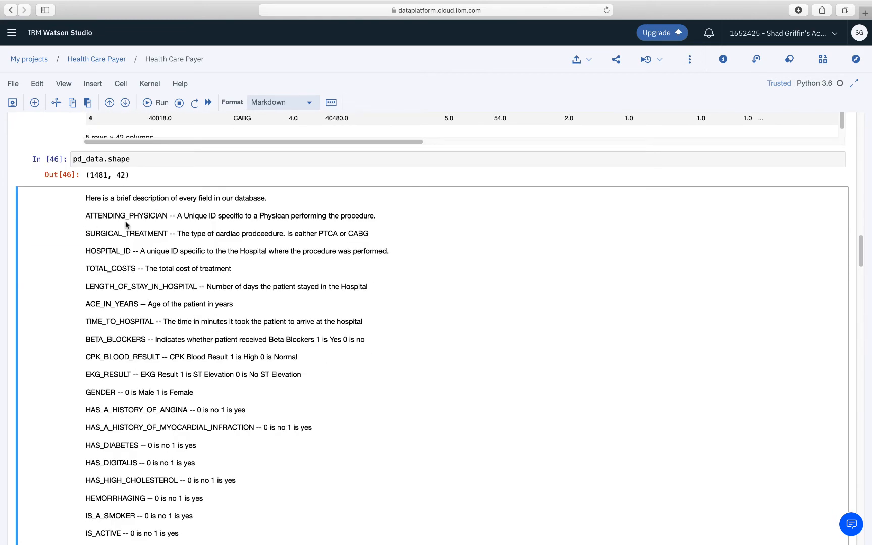
scroll(222, 258, down, 15)
scroll(222, 256, down, 20)
click(139, 193)
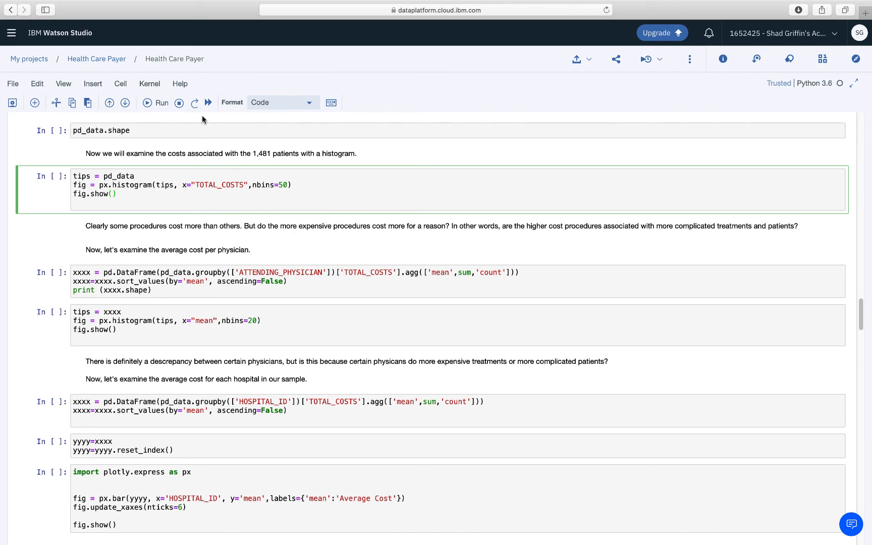
click(162, 103)
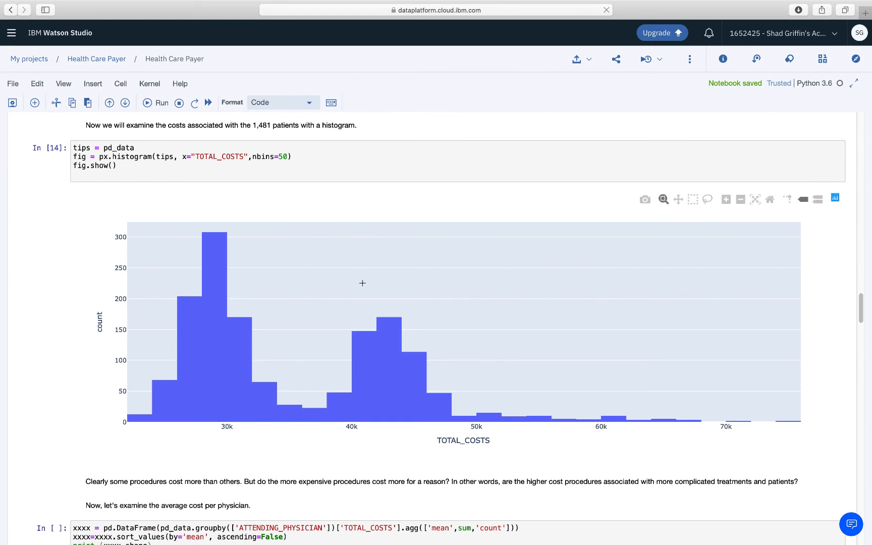
scroll(312, 225, up, 1)
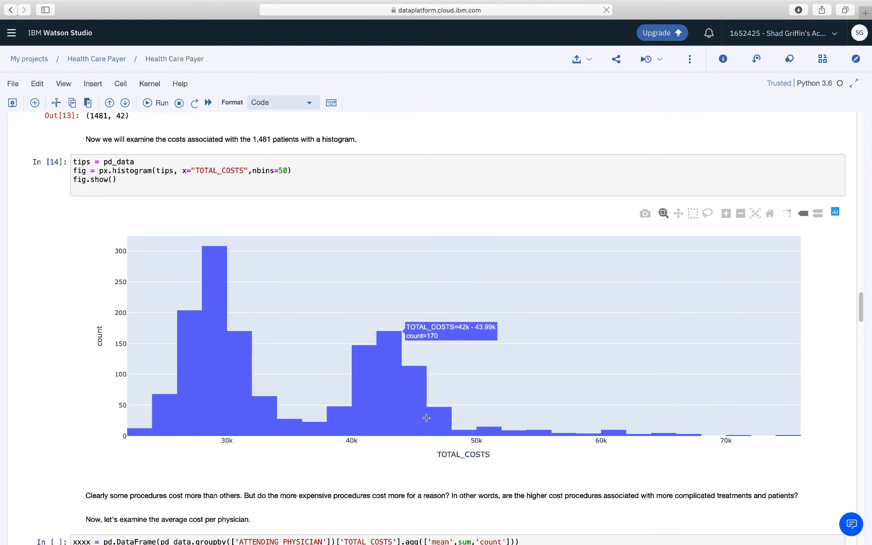
scroll(457, 418, down, 1)
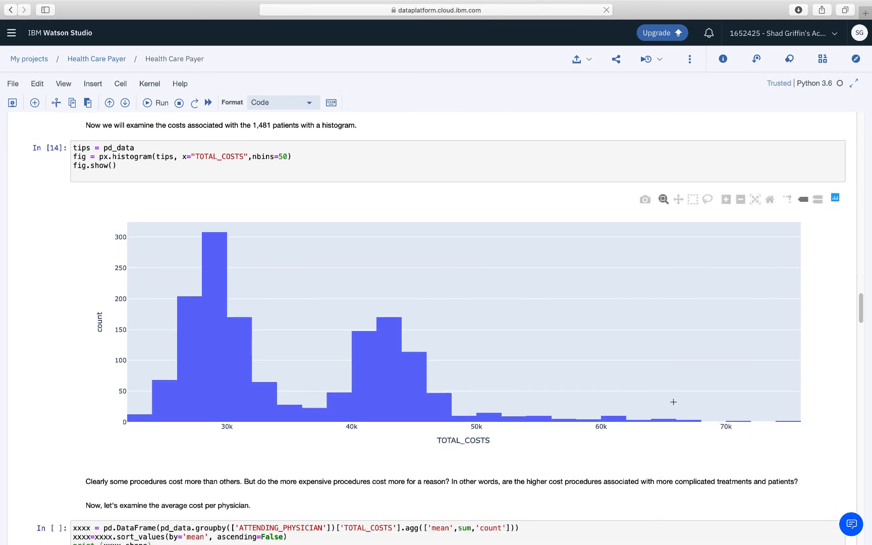
mouse_move(612, 417)
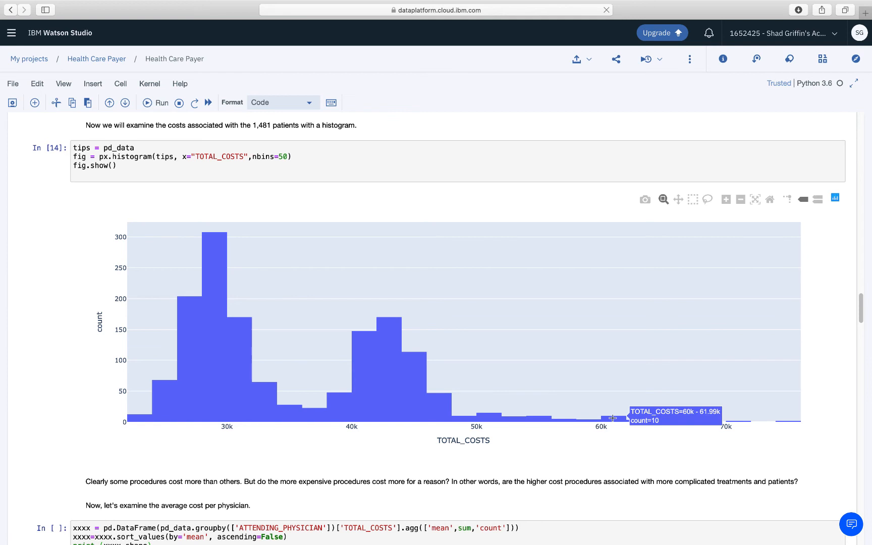
Run the cells that aggregate TOTAL_COSTS per attending physician and plot the mean costs in a 20-bin histogram
scroll(486, 444, down, 5)
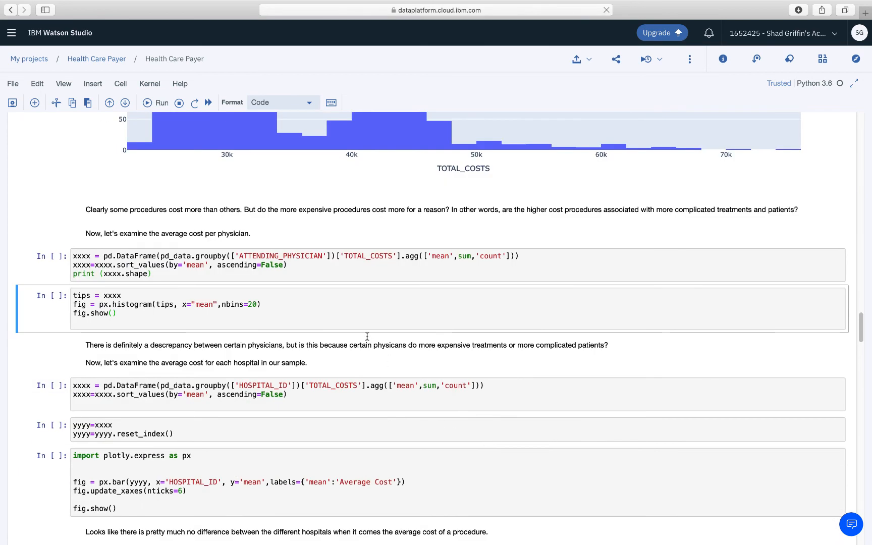
click(297, 265)
click(147, 104)
click(148, 104)
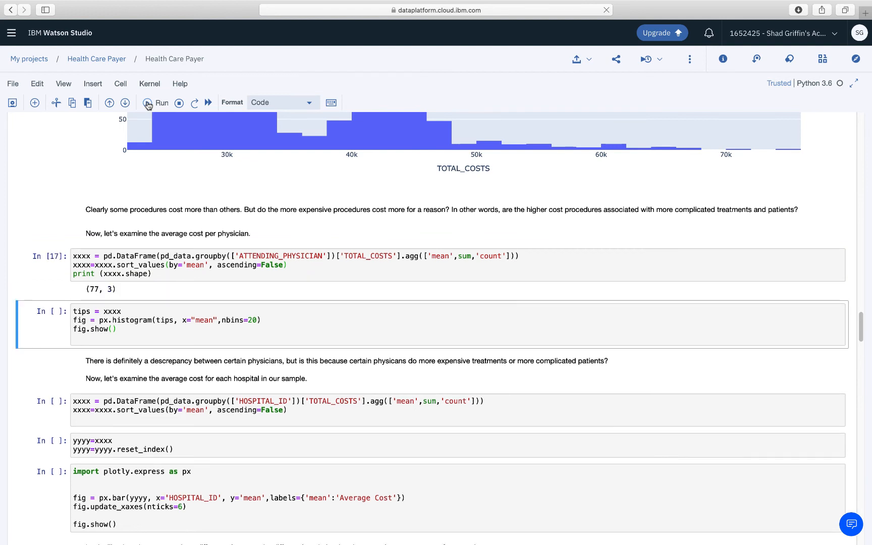
click(147, 104)
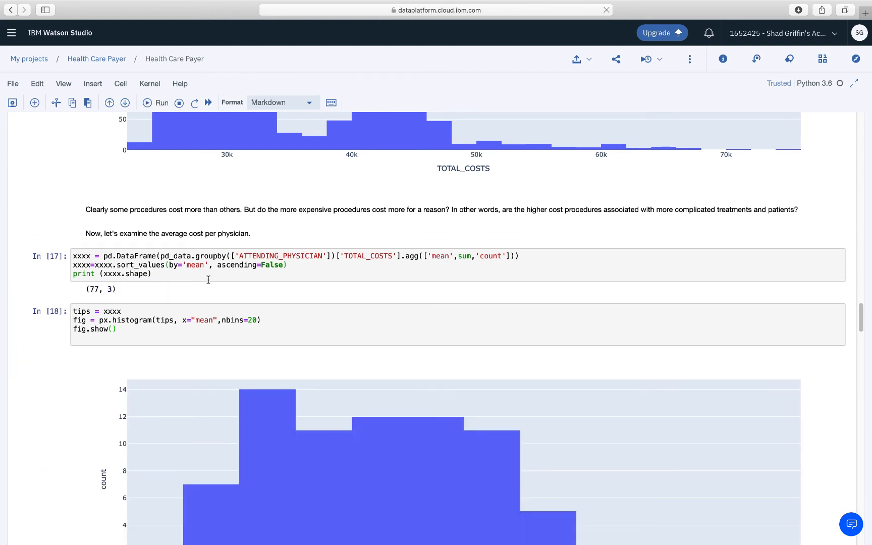
scroll(208, 279, down, 5)
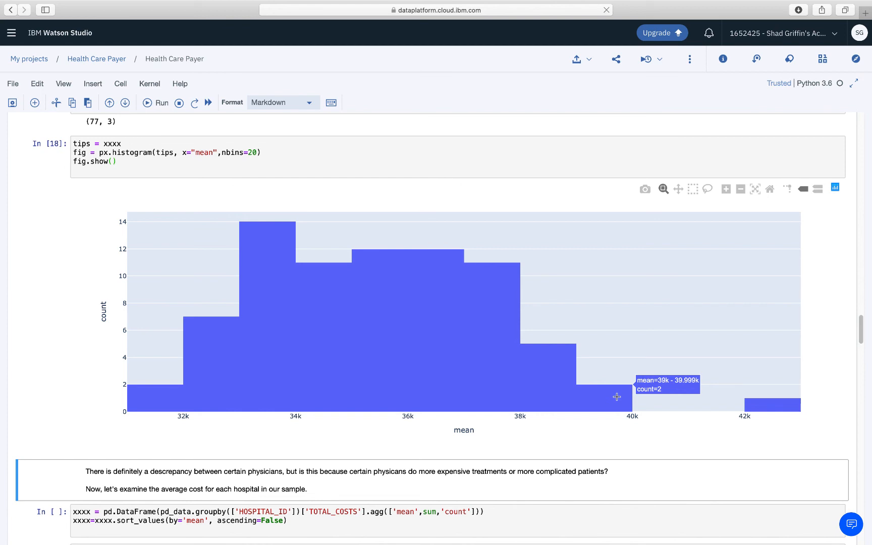
Run the cells that aggregate TOTAL_COSTS by HOSPITAL_ID, sort by mean and reset the index
scroll(369, 423, down, 2)
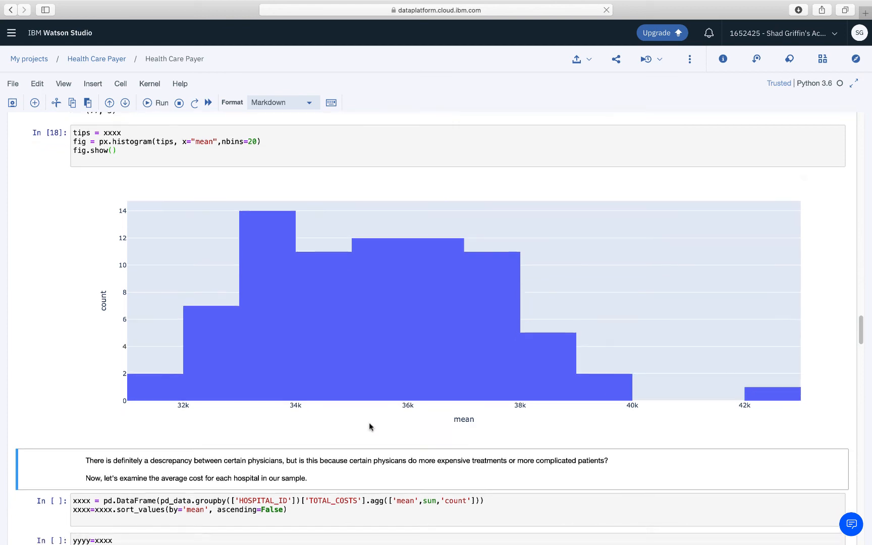
click(149, 103)
click(149, 103)
click(148, 103)
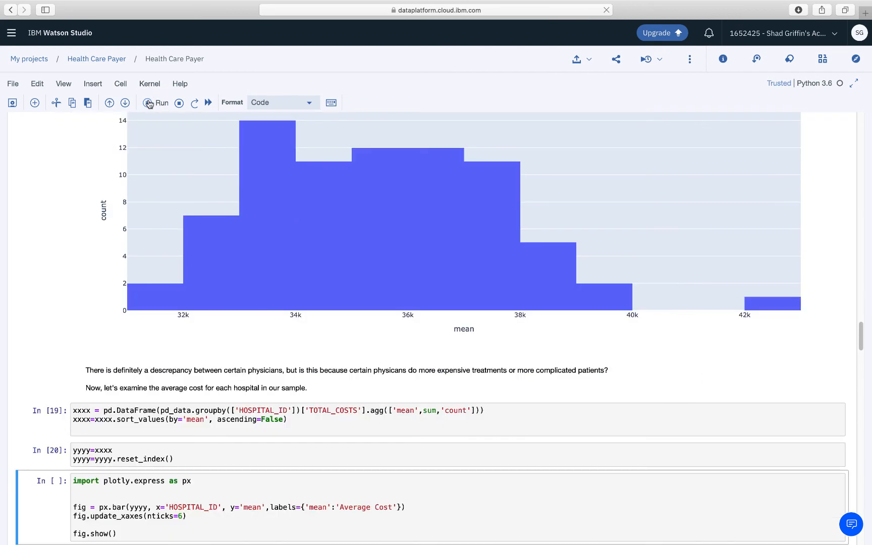
Run the cell that plots average cost per HOSPITAL_ID as a bar chart and inspect the bars
click(149, 103)
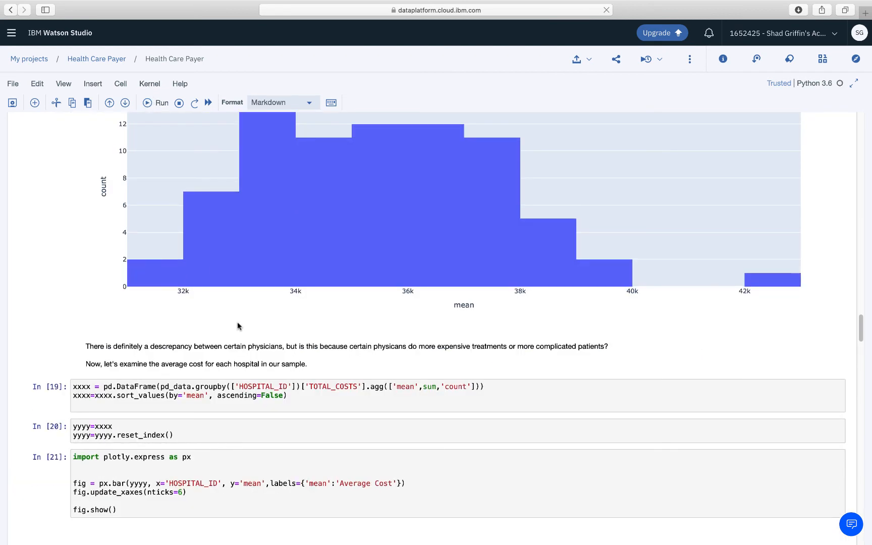
scroll(237, 324, down, 5)
scroll(237, 323, down, 2)
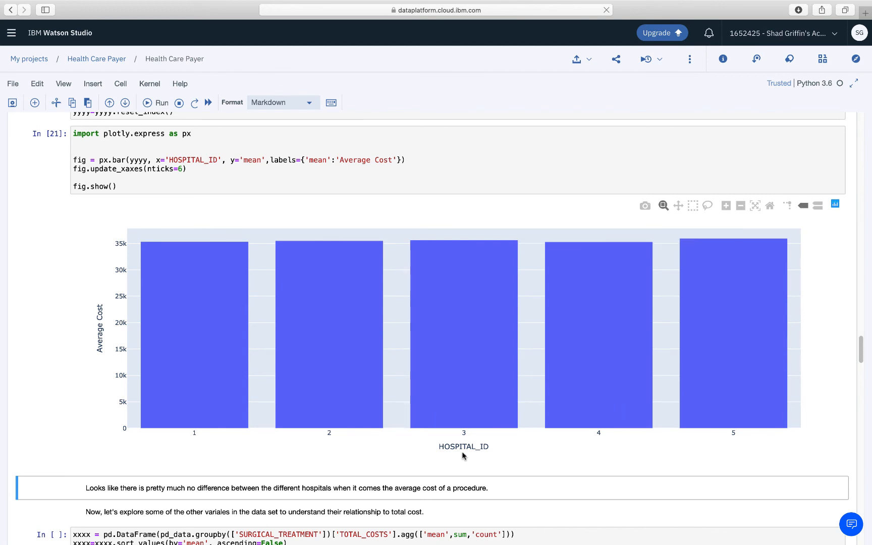
Run the cell that charts average cost by SURGICAL_TREATMENT and compare the CABG and PTCA bars
scroll(407, 458, down, 5)
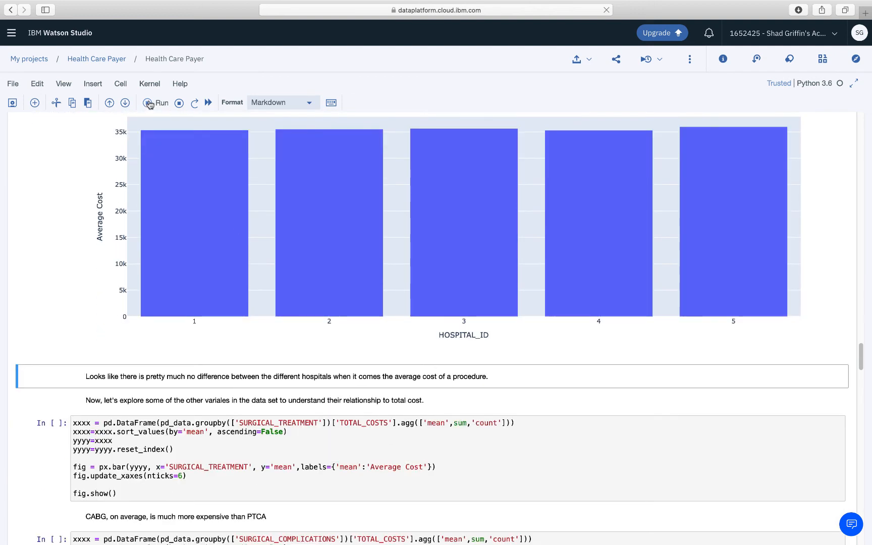
click(149, 103)
click(150, 102)
click(149, 103)
scroll(273, 331, down, 15)
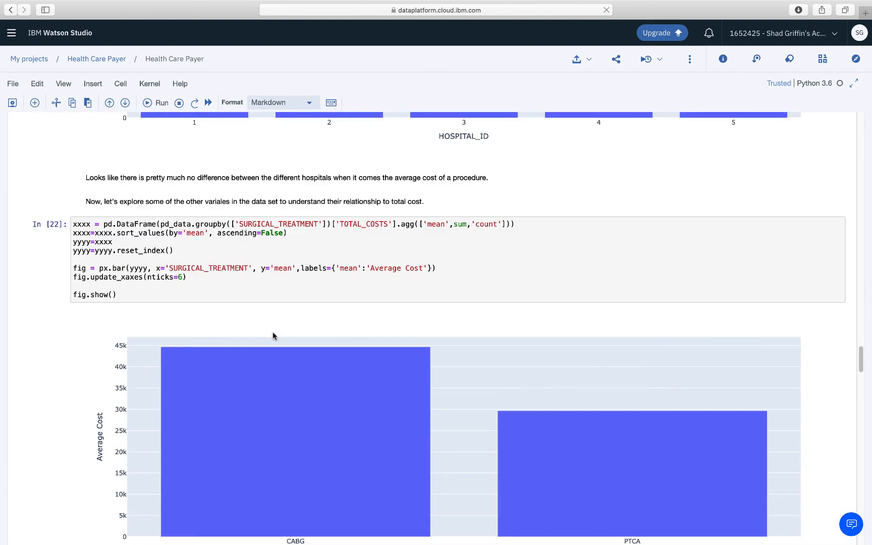
scroll(272, 332, up, 8)
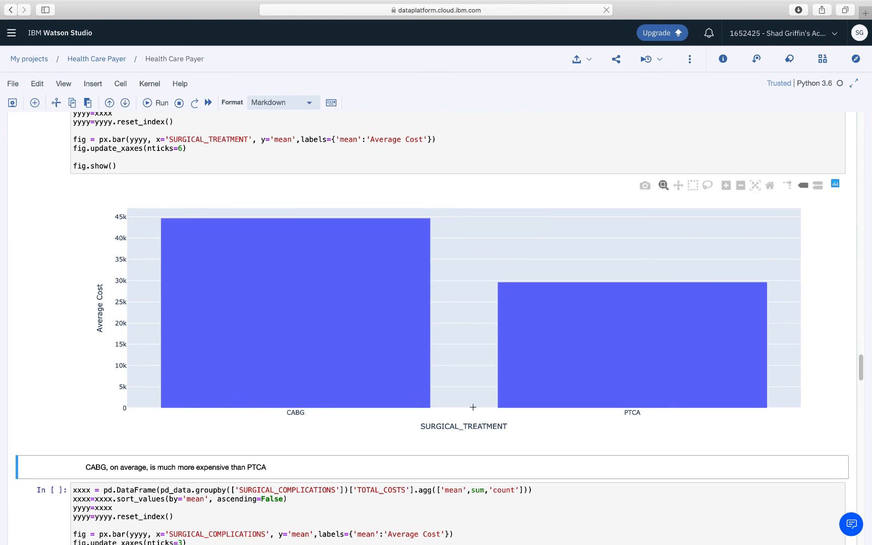
Run the cell that charts average cost by SURGICAL_COMPLICATIONS and inspect its bars
scroll(270, 417, down, 4)
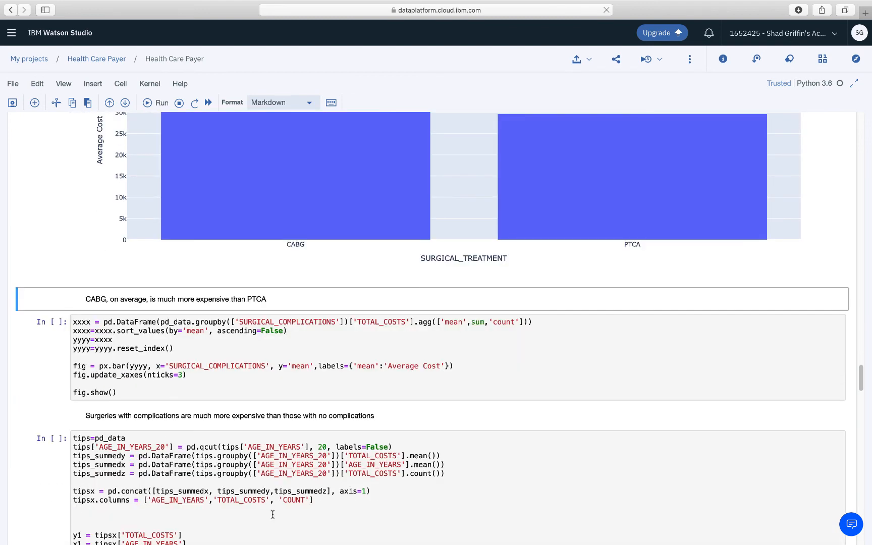
click(150, 102)
click(150, 102)
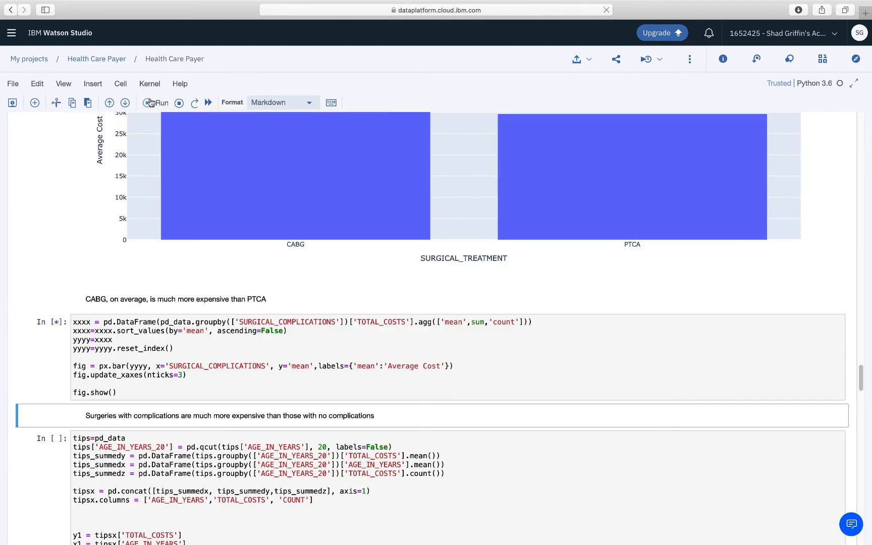
scroll(201, 275, down, 4)
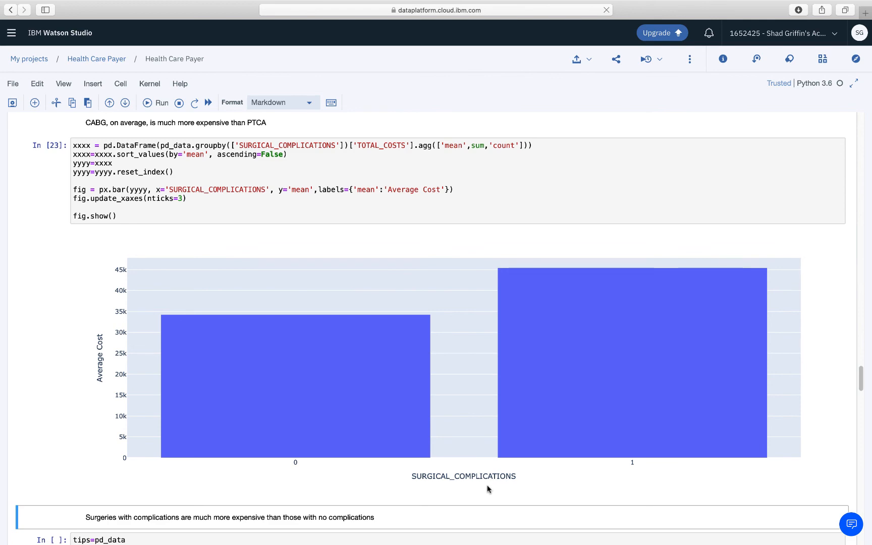
Run the cell that bins AGE_IN_YEARS into 20 quantiles and plots the Total Cost by Age scatter chart
scroll(485, 485, down, 5)
click(162, 102)
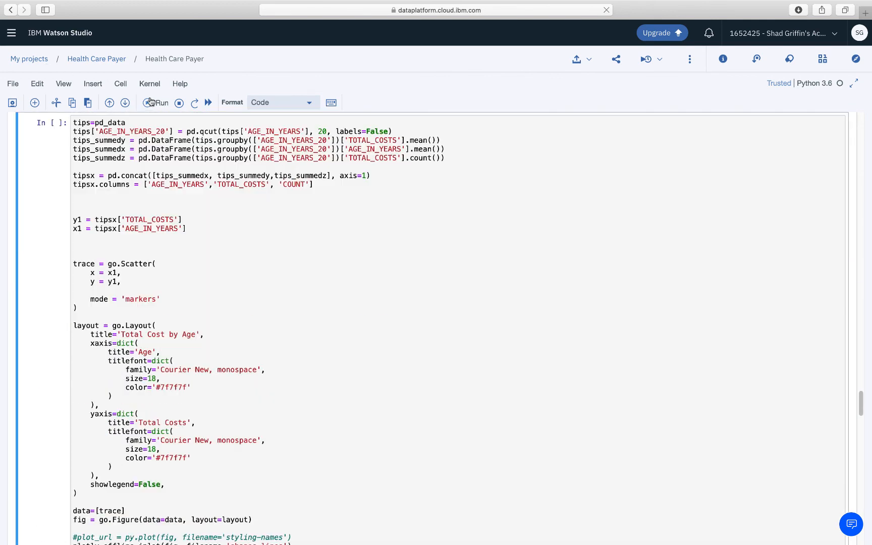
click(162, 103)
scroll(348, 360, down, 5)
scroll(348, 359, up, 2)
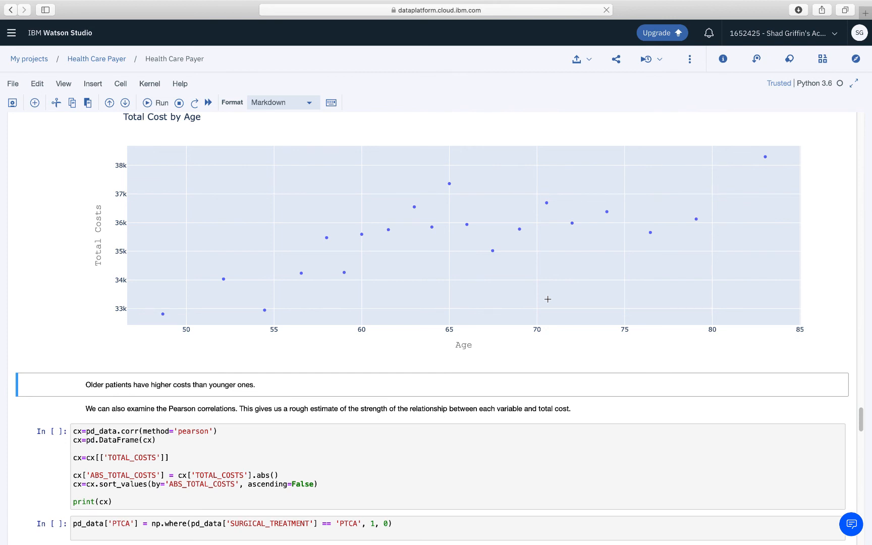
Run the Pearson correlation cell for TOTAL_COSTS and review the variables sorted by absolute correlation
scroll(366, 357, down, 3)
click(149, 104)
click(149, 104)
click(149, 103)
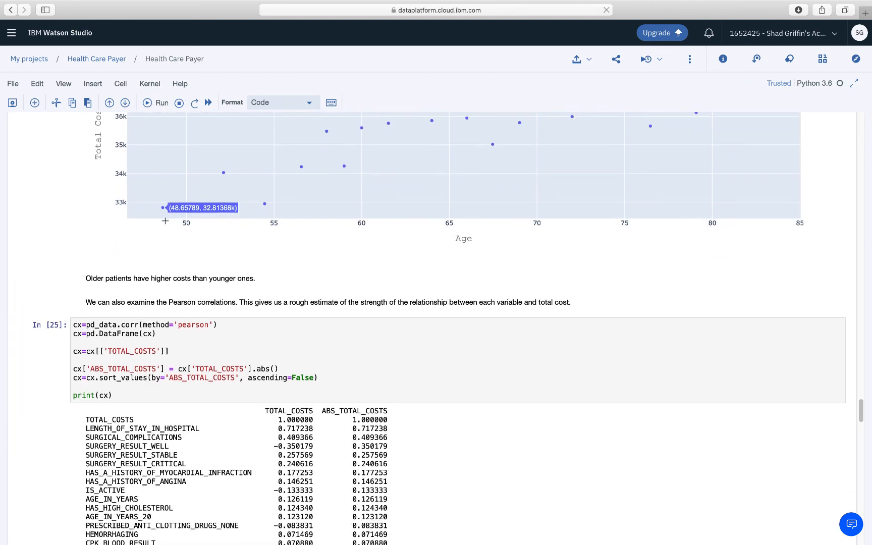
scroll(165, 222, down, 5)
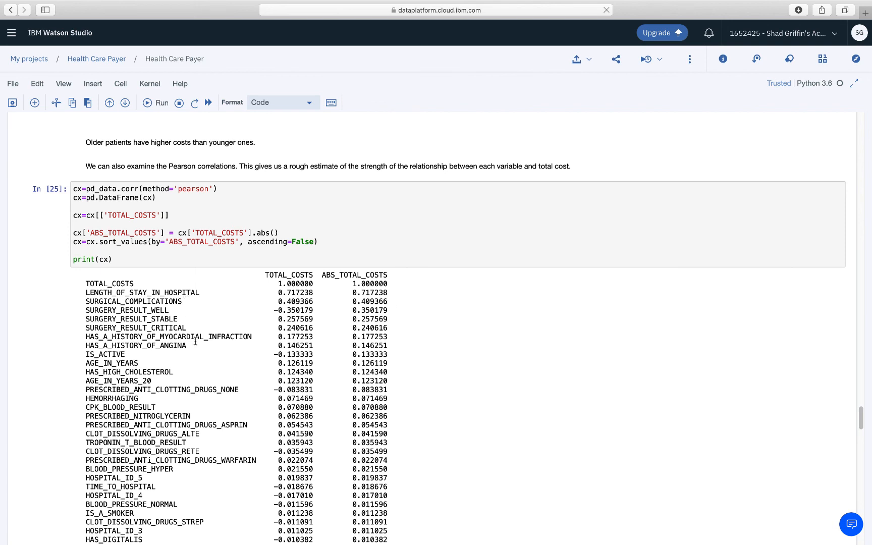
scroll(217, 343, down, 1)
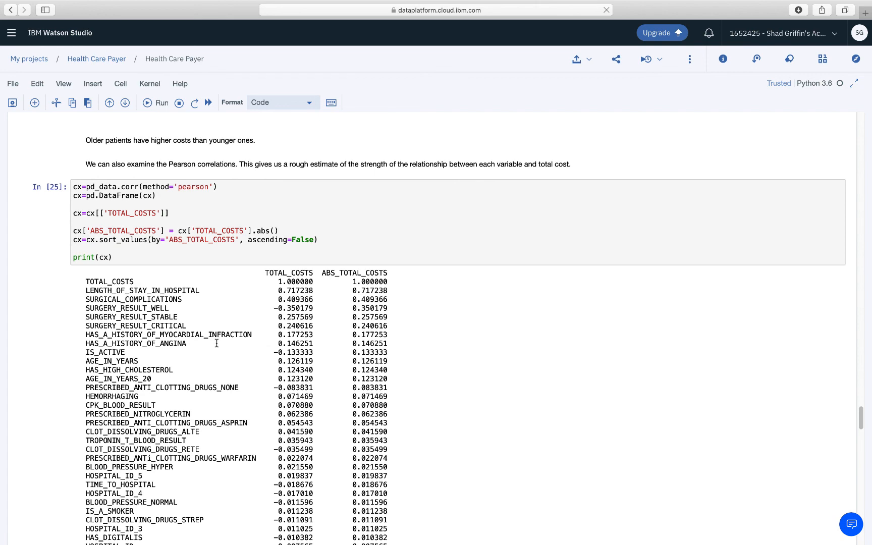
scroll(216, 343, down, 5)
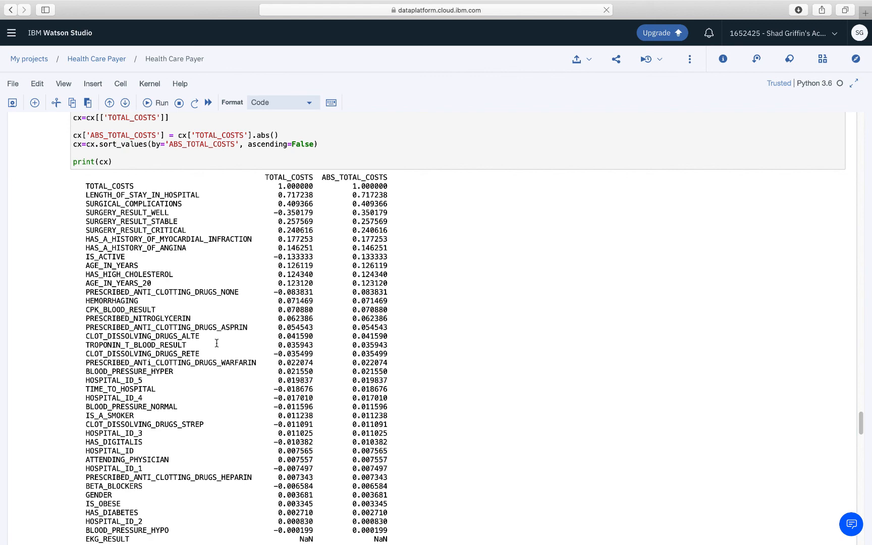
Run the cells that create the PTCA flag from SURGICAL_TREATMENT and define the regression's independent and dependent variables
scroll(217, 343, down, 10)
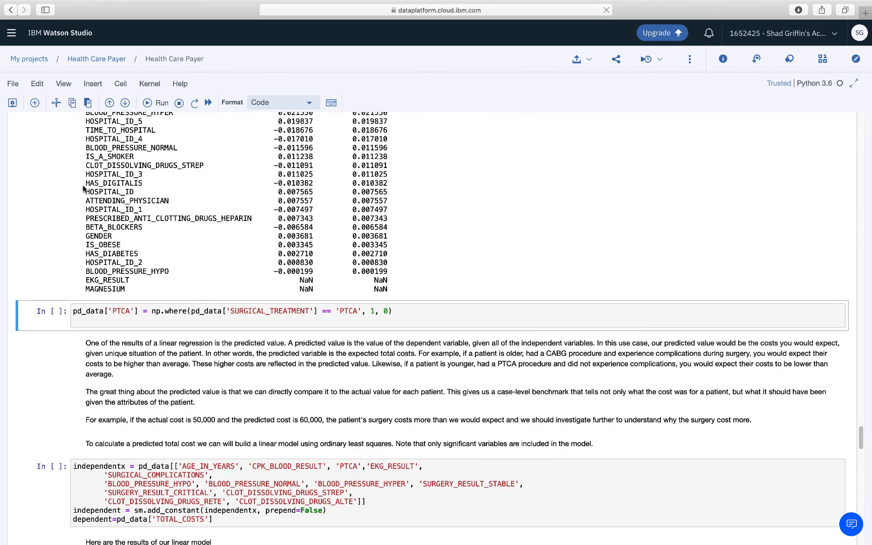
click(147, 103)
click(147, 103)
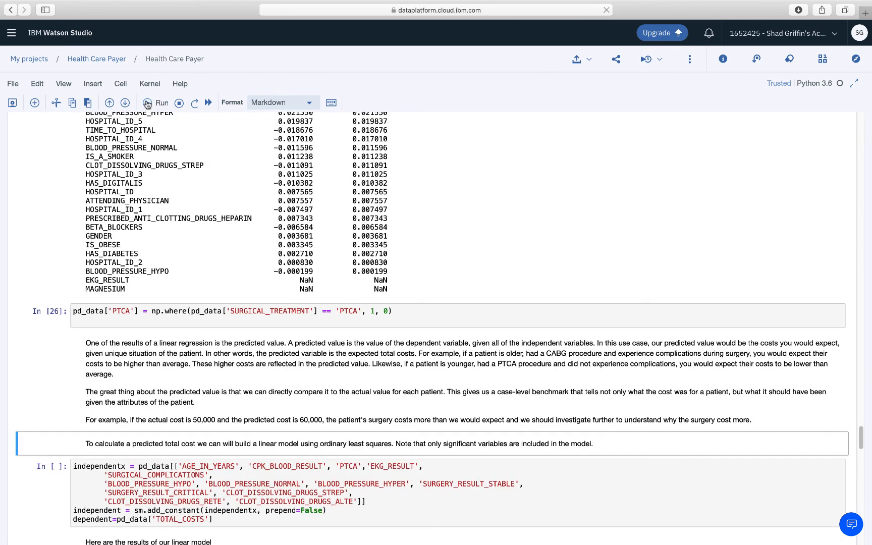
click(146, 103)
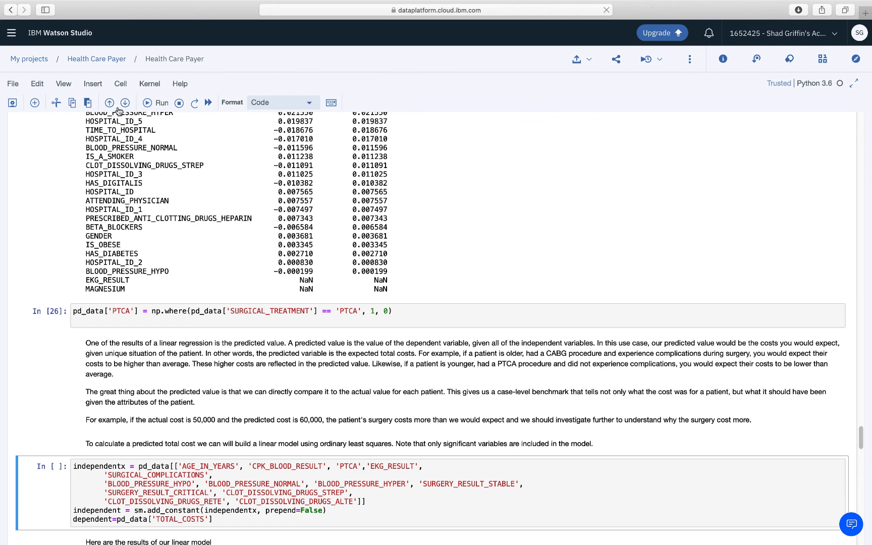
click(148, 103)
scroll(230, 402, down, 2)
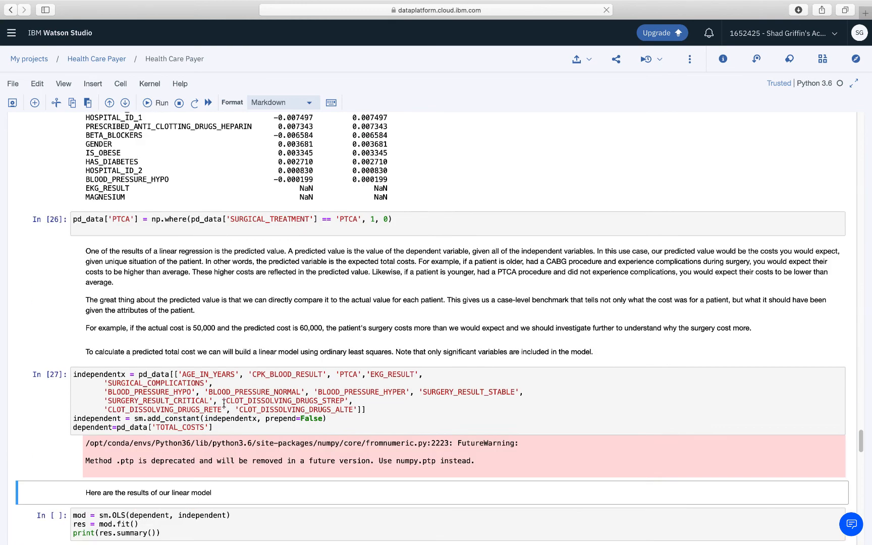
scroll(323, 401, down, 1)
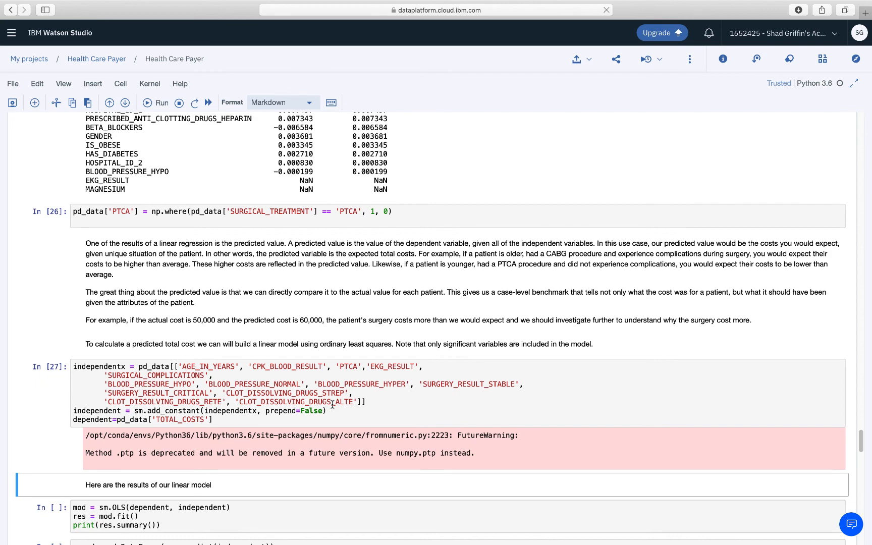
Run the cell that fits the OLS model on TOTAL_COSTS and review the printed regression summary
scroll(332, 403, down, 2)
click(242, 428)
click(151, 103)
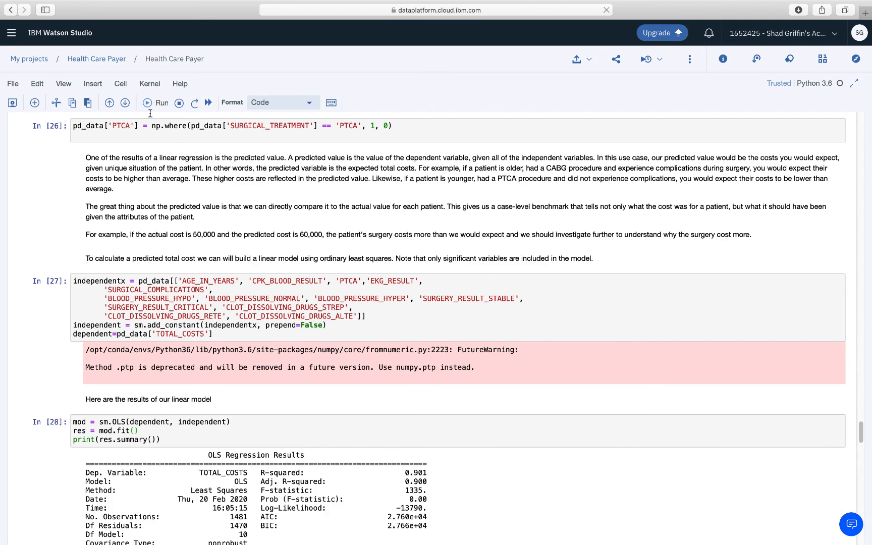
scroll(184, 271, down, 4)
scroll(184, 271, down, 6)
scroll(185, 270, up, 4)
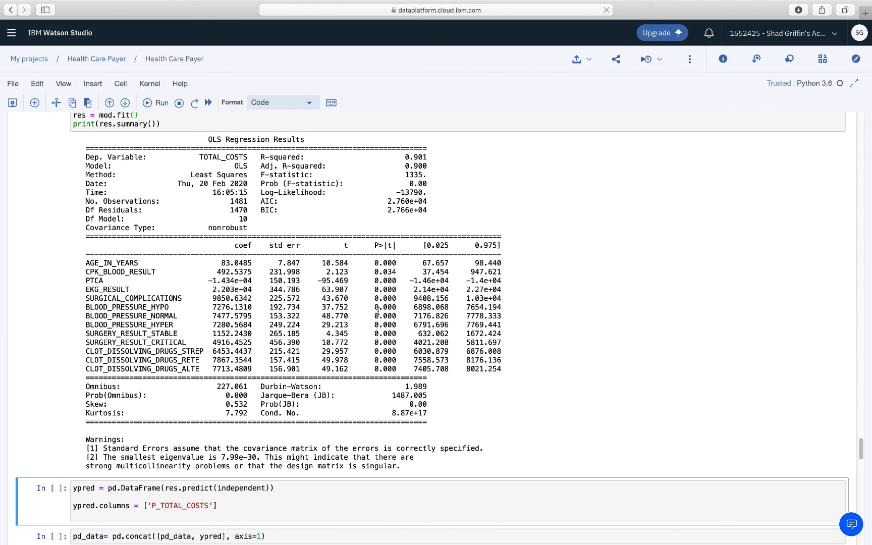
Run the cells that predict P_TOTAL_COSTS from the fitted model and concatenate the predictions to pd_data
scroll(385, 320, down, 5)
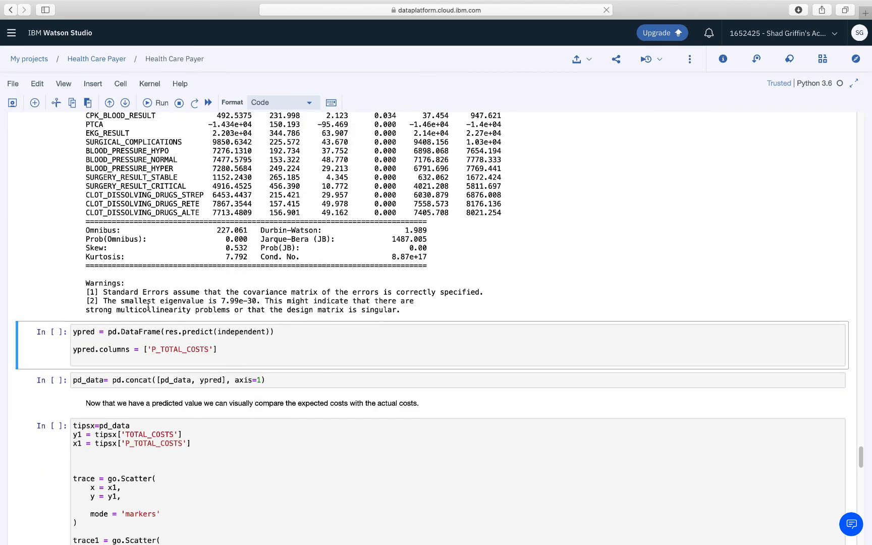
click(147, 103)
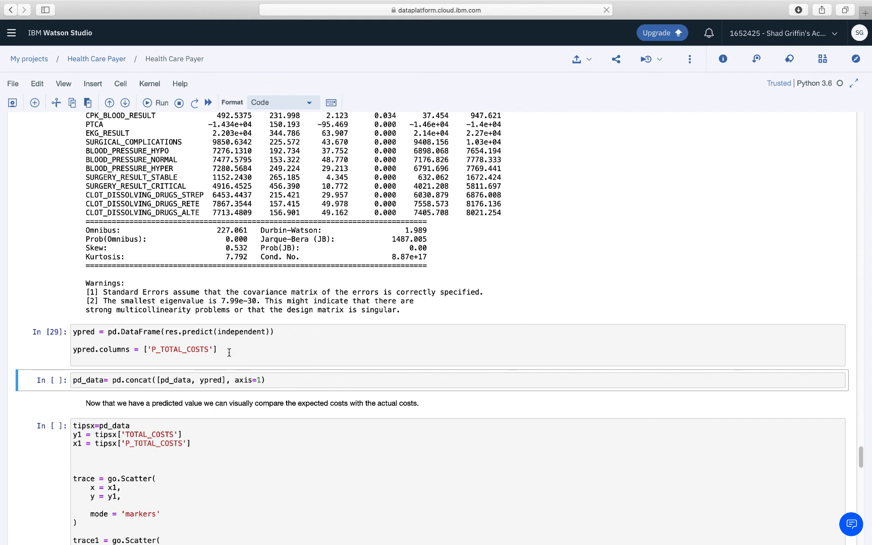
scroll(229, 352, down, 2)
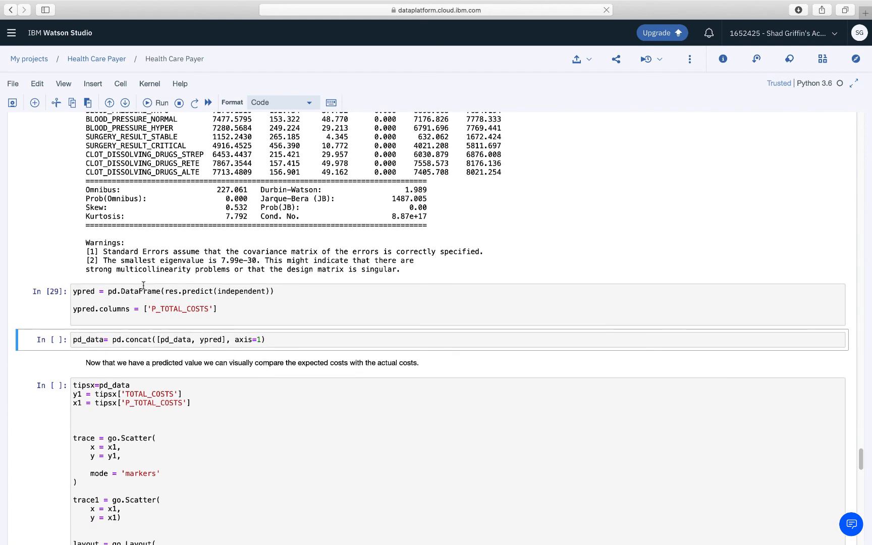
scroll(143, 285, up, 8)
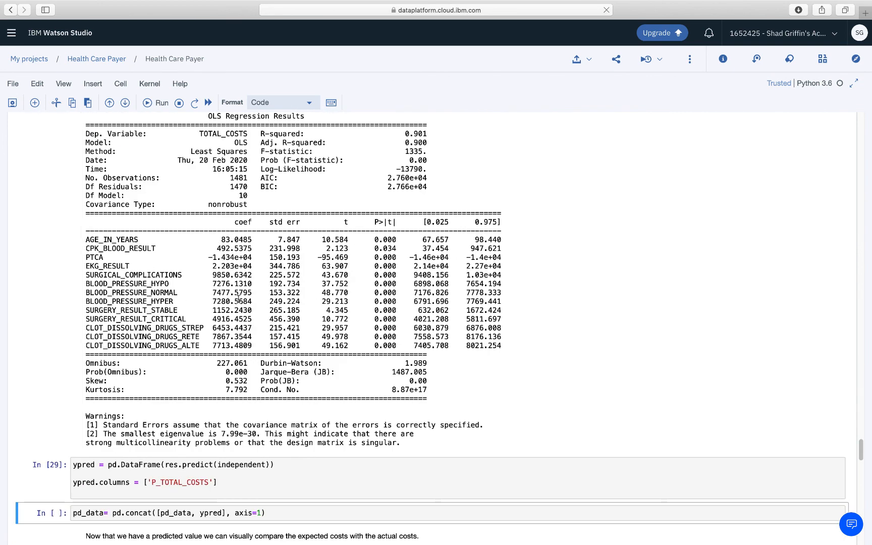
scroll(186, 314, down, 15)
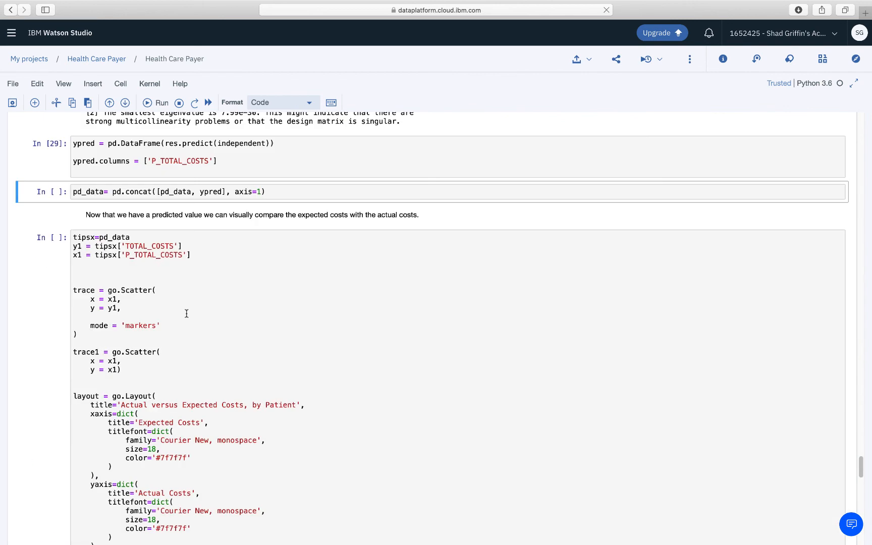
click(147, 103)
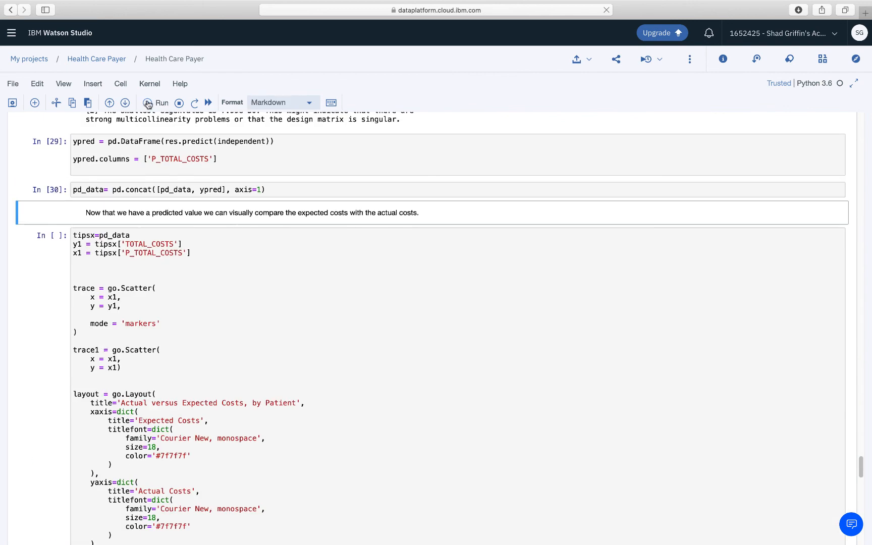
Run the cell that plots Actual versus Expected Costs by Patient and inspect the scatter around the line
click(148, 103)
click(148, 103)
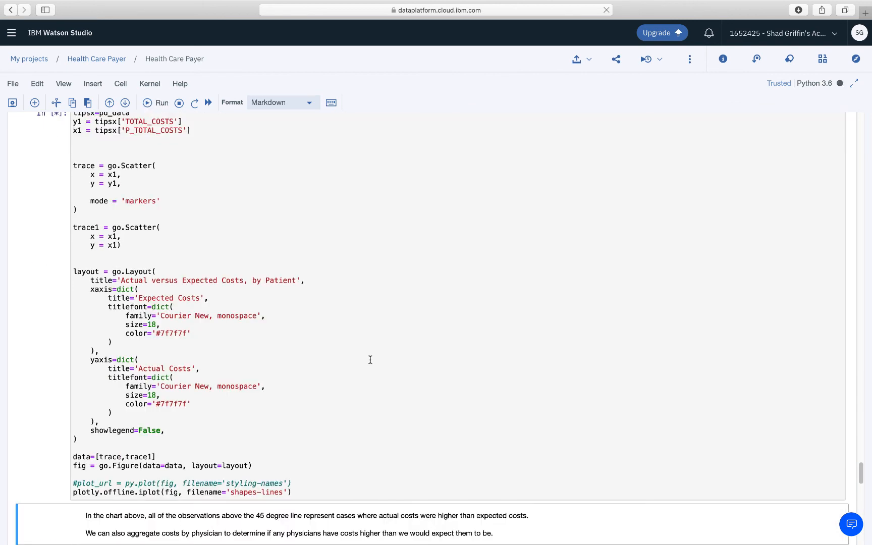
scroll(370, 360, down, 16)
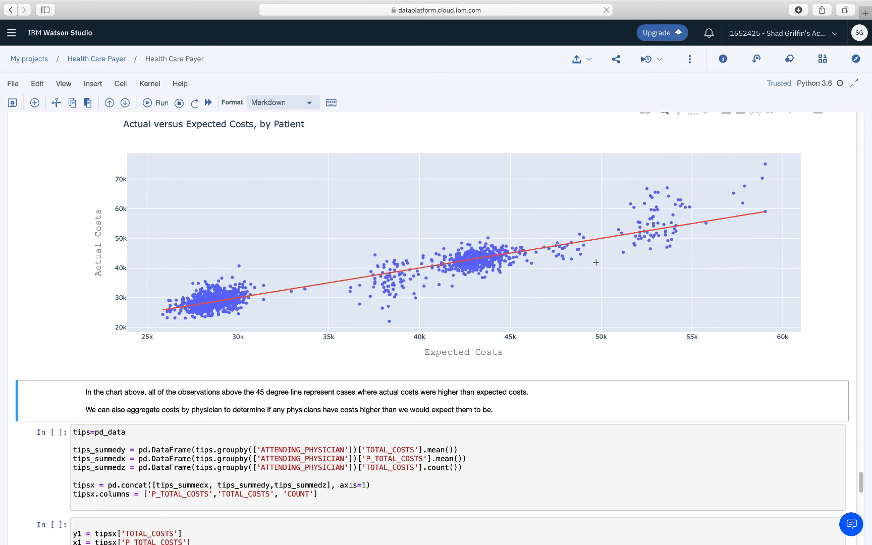
Run the cells that aggregate and plot actual versus expected costs by physician, and inspect individual points above the line
scroll(586, 439, down, 1)
click(150, 103)
click(150, 103)
click(150, 103)
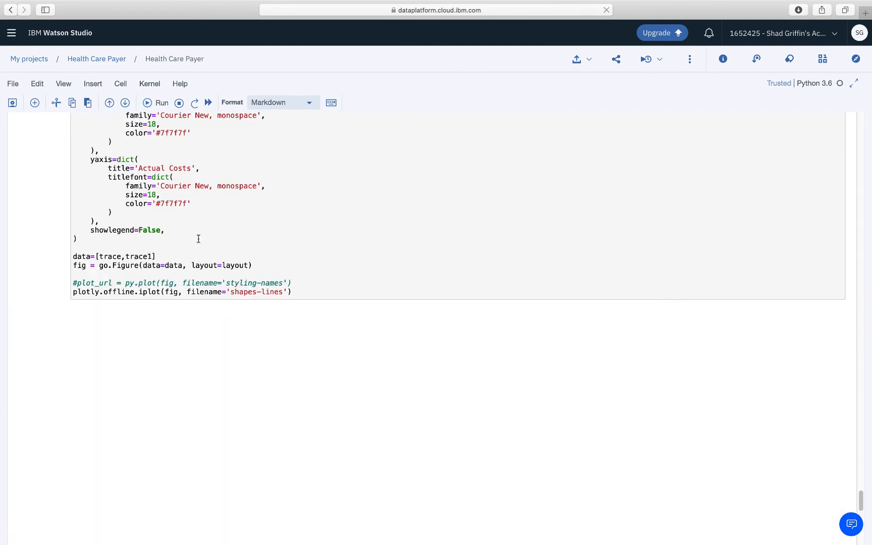
scroll(218, 273, down, 2)
scroll(221, 278, down, 3)
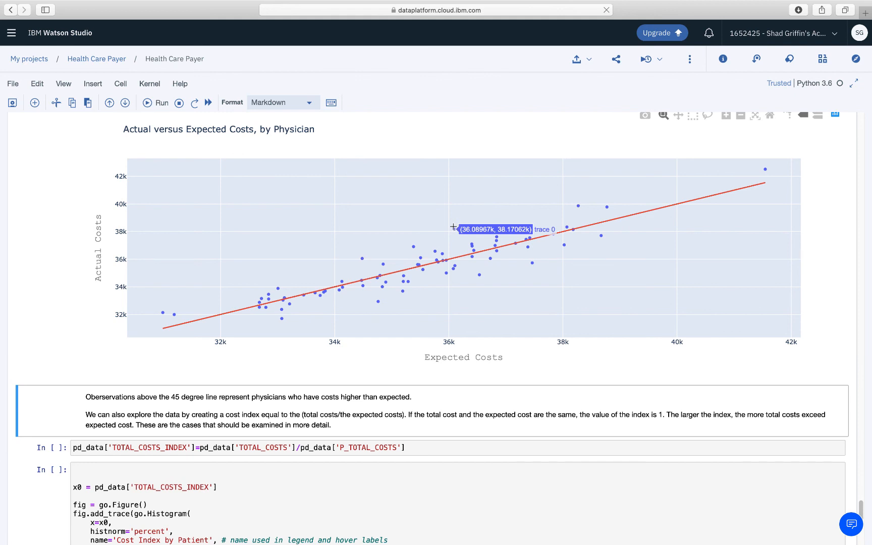
mouse_move(580, 207)
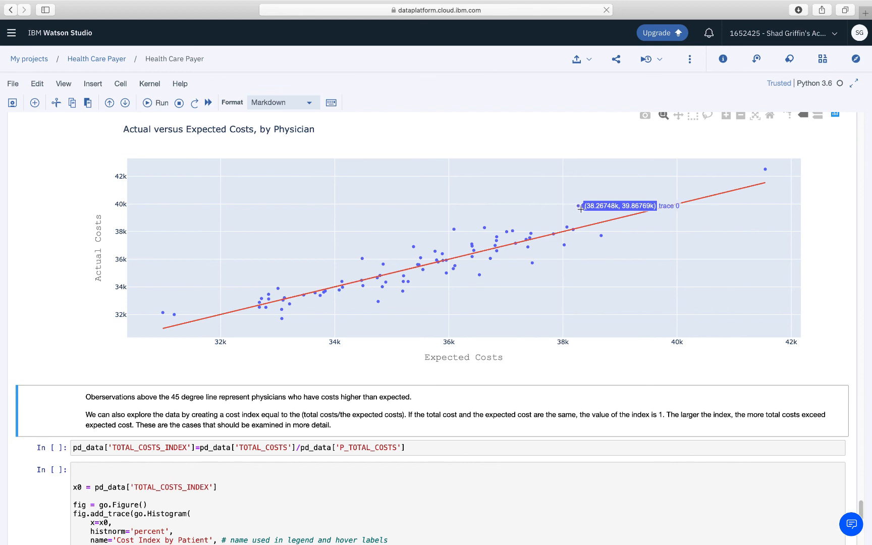
mouse_move(458, 231)
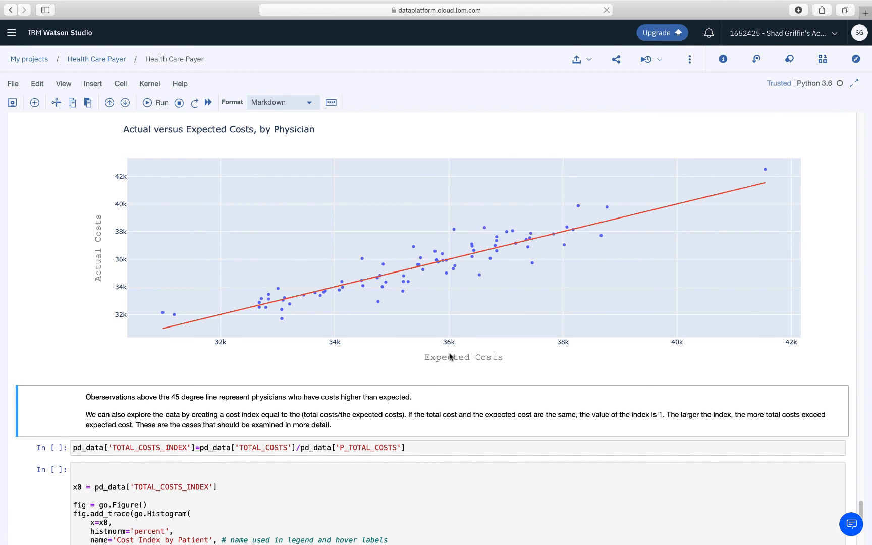
Run the cells that compute TOTAL_COSTS_INDEX from actual over predicted costs and plot its histogram by patient, and review the distribution
scroll(451, 357, down, 1)
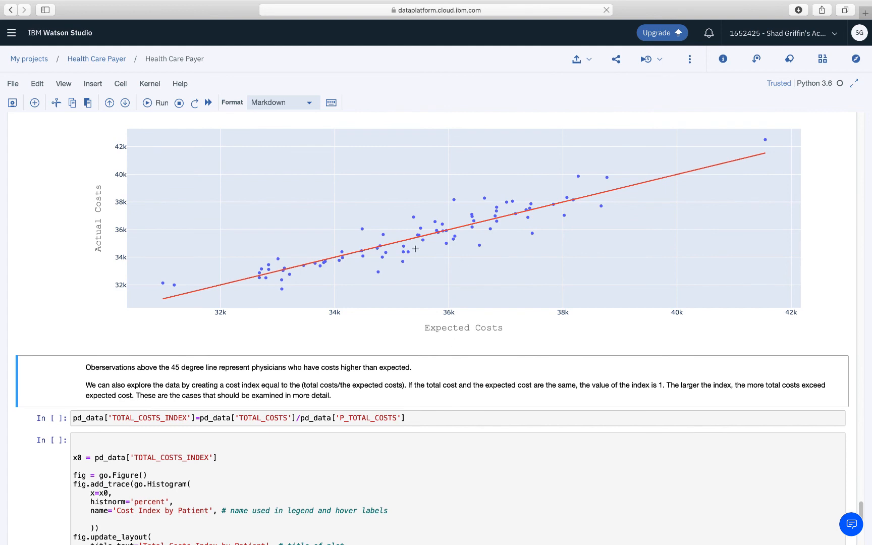
mouse_move(408, 256)
scroll(456, 295, down, 4)
click(409, 244)
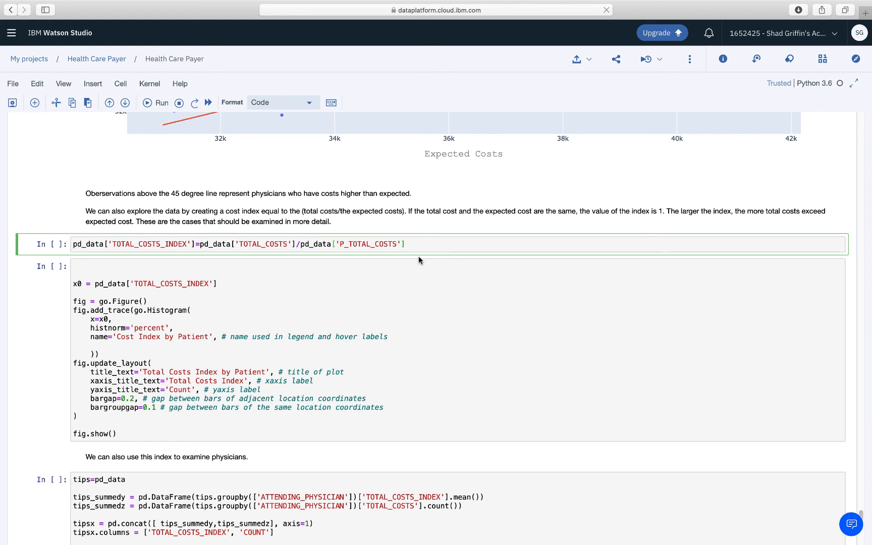
click(147, 102)
click(150, 103)
click(150, 103)
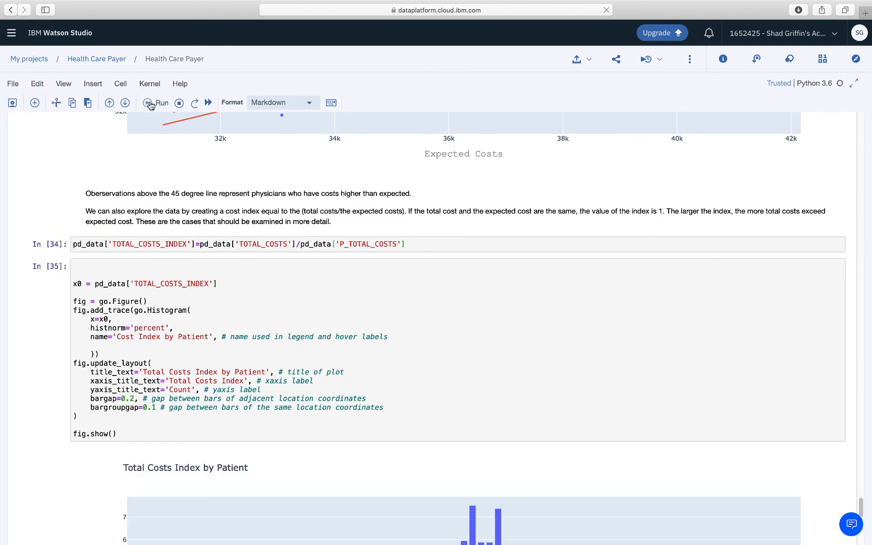
scroll(437, 411, down, 10)
scroll(436, 409, up, 4)
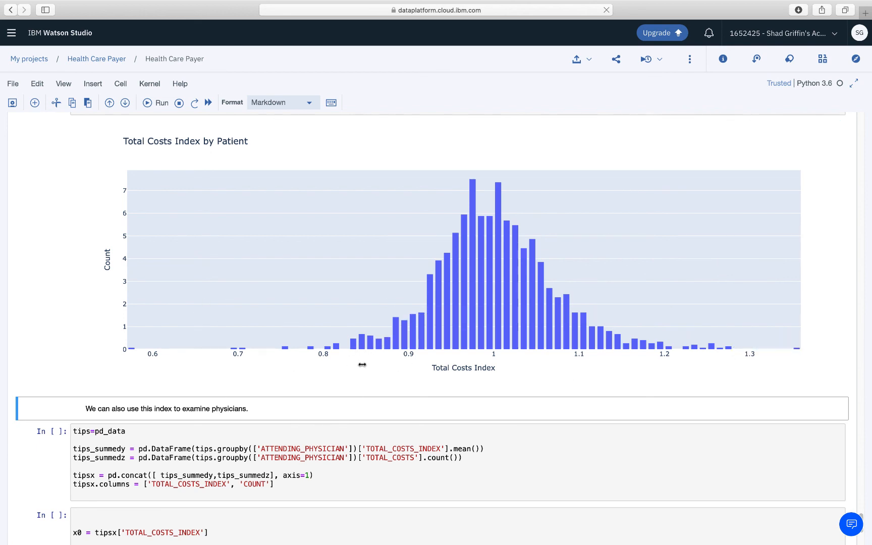
Run the cells that aggregate TOTAL_COSTS_INDEX by ATTENDING_PHYSICIAN and plot the Total Costs Index by Physician histogram, and review its bars
click(147, 103)
click(147, 103)
click(147, 103)
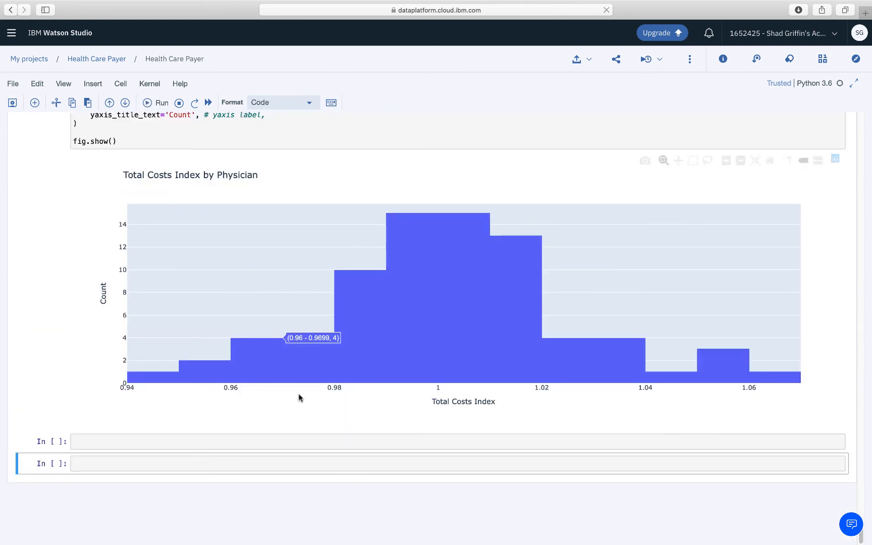
scroll(372, 438, up, 5)
scroll(373, 438, down, 2)
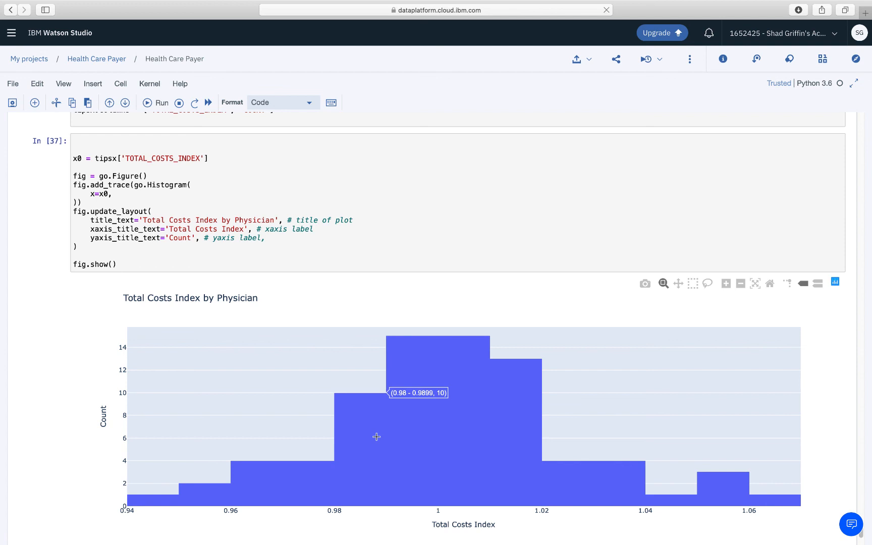
key(super+s)
mouse_move(320, 1)
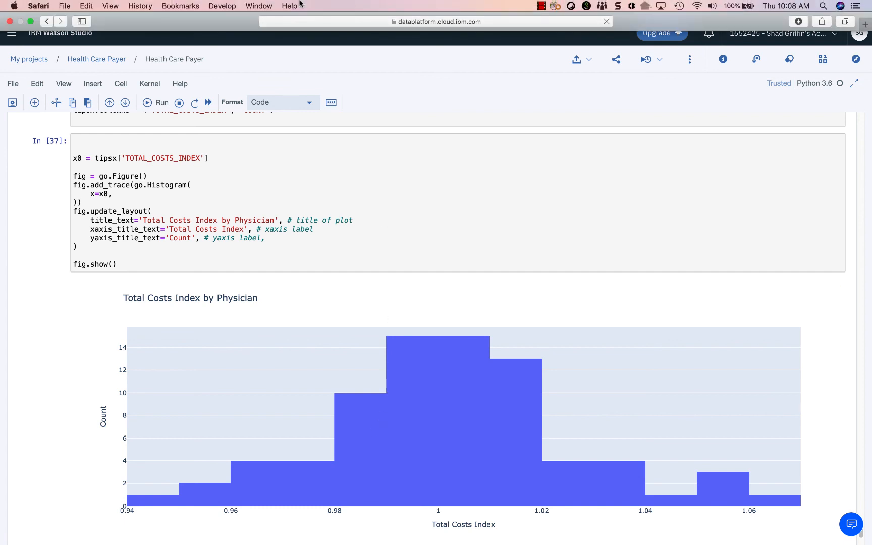
click(541, 6)
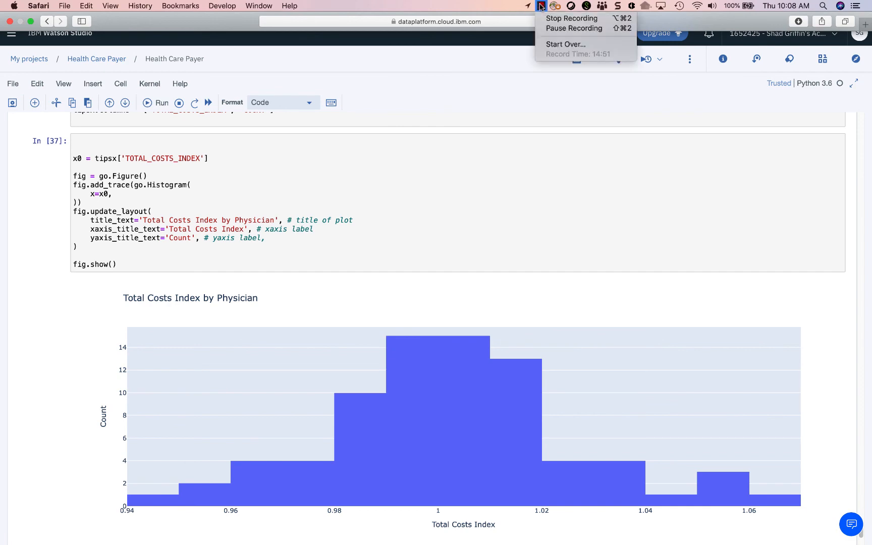